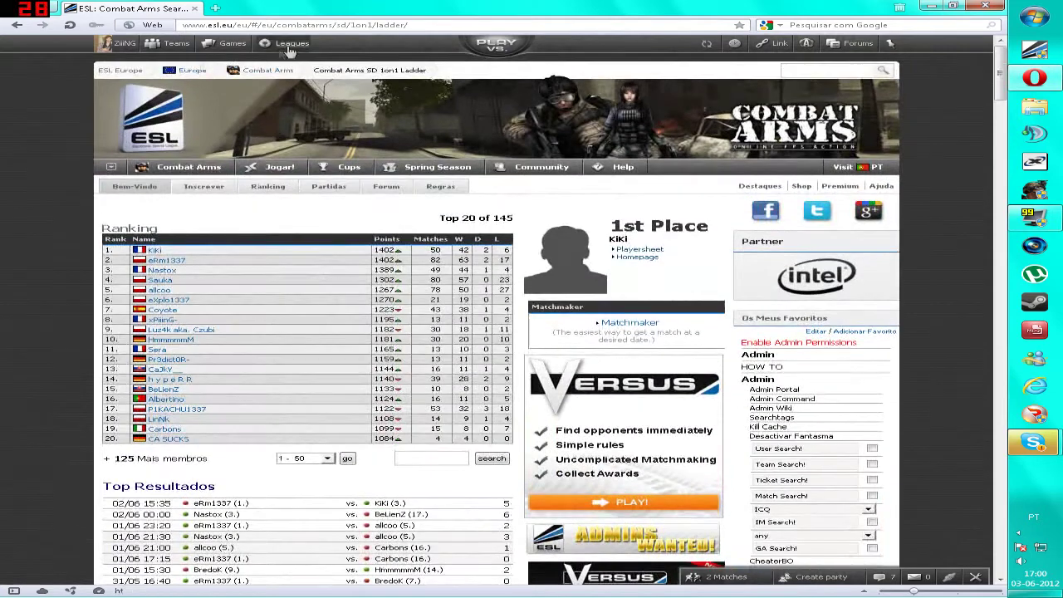
Step: Open the rules page of the Combat Arms SD 1on1 ladder separately, view its requirements, and close the ladder's ranking page
mouse_move(241, 193)
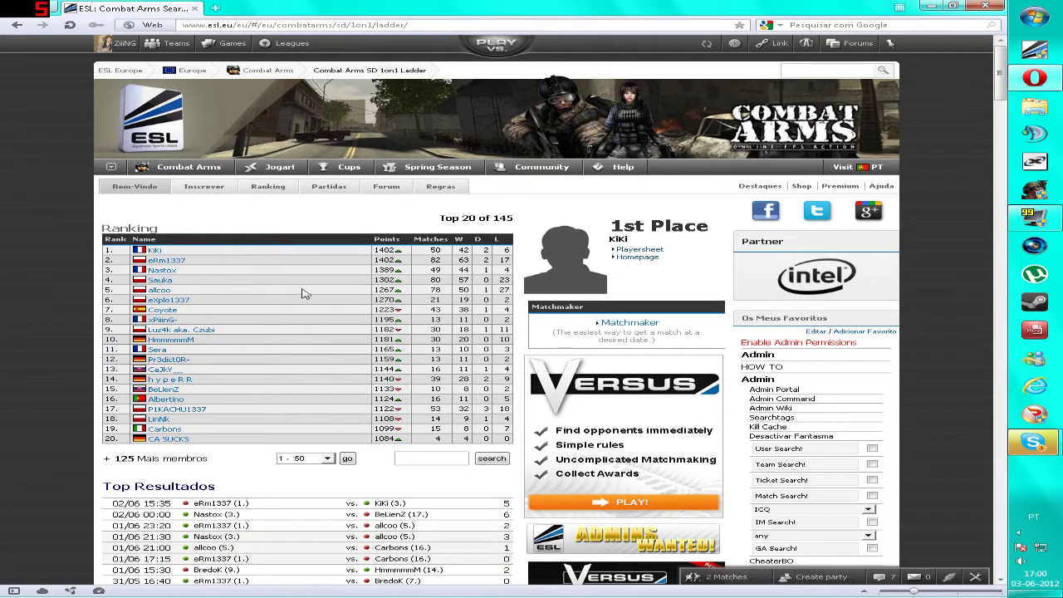
click(442, 189)
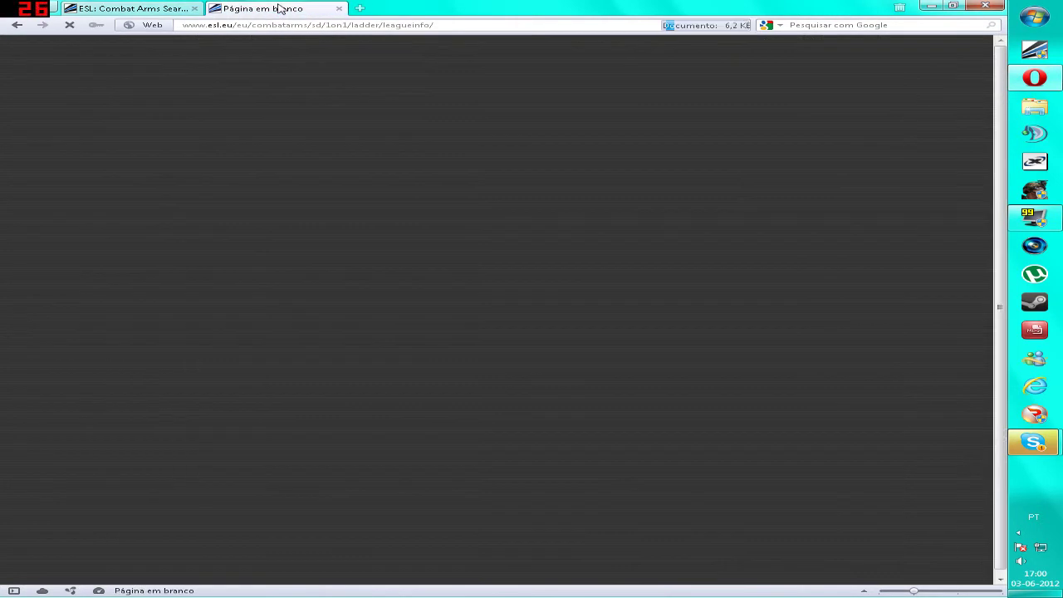
scroll(308, 232, down, 4)
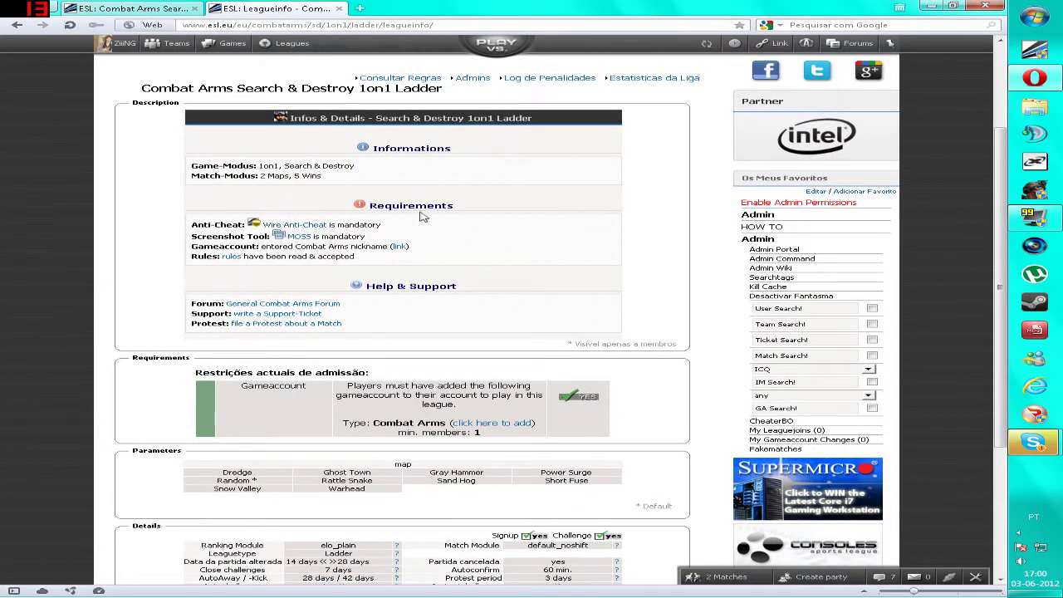
click(193, 9)
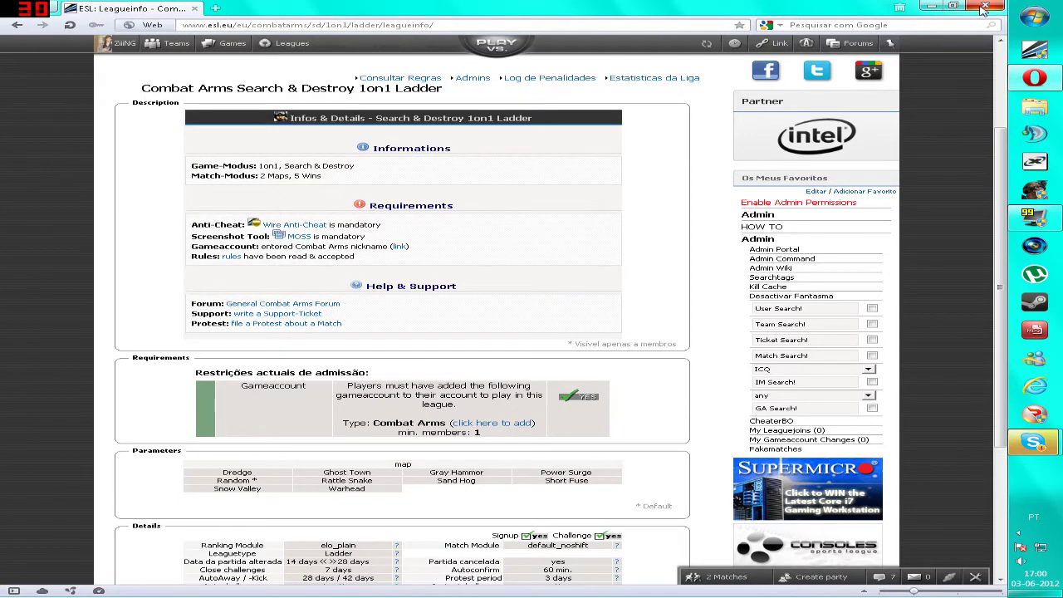
Step: Open the Wire Anti-Cheat and MOSS pages linked in the ladder requirements, and switch to the MOSS page
middle_click(289, 226)
middle_click(300, 237)
click(292, 13)
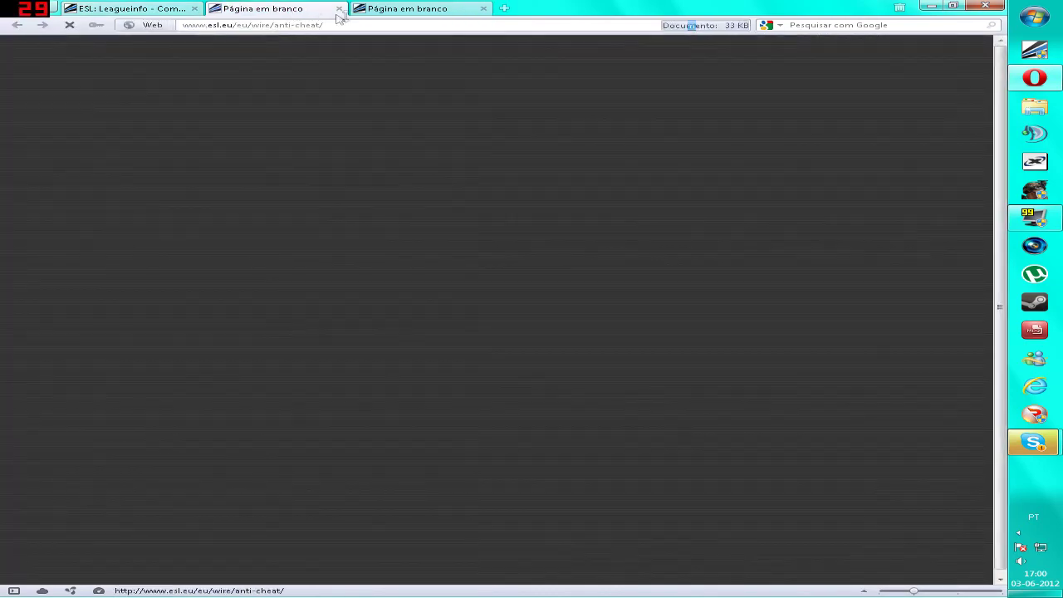
click(278, 8)
click(415, 8)
Step: Read the MOSS Quick Guide and the reminder about disabling Anti-Aliasing, and close the MOSS news page
scroll(330, 297, down, 2)
drag(329, 296, 449, 378)
click(442, 413)
drag(202, 420, 617, 425)
click(407, 423)
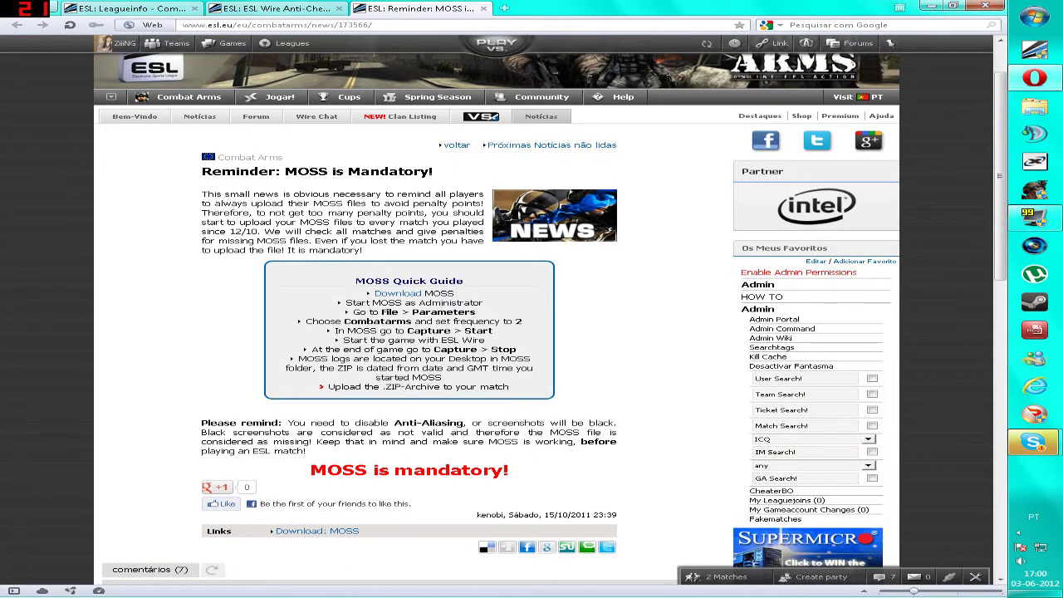
click(483, 9)
Step: Look over the ESL Wire Anti-Cheat information page, and close it together with the browser
scroll(499, 316, down, 3)
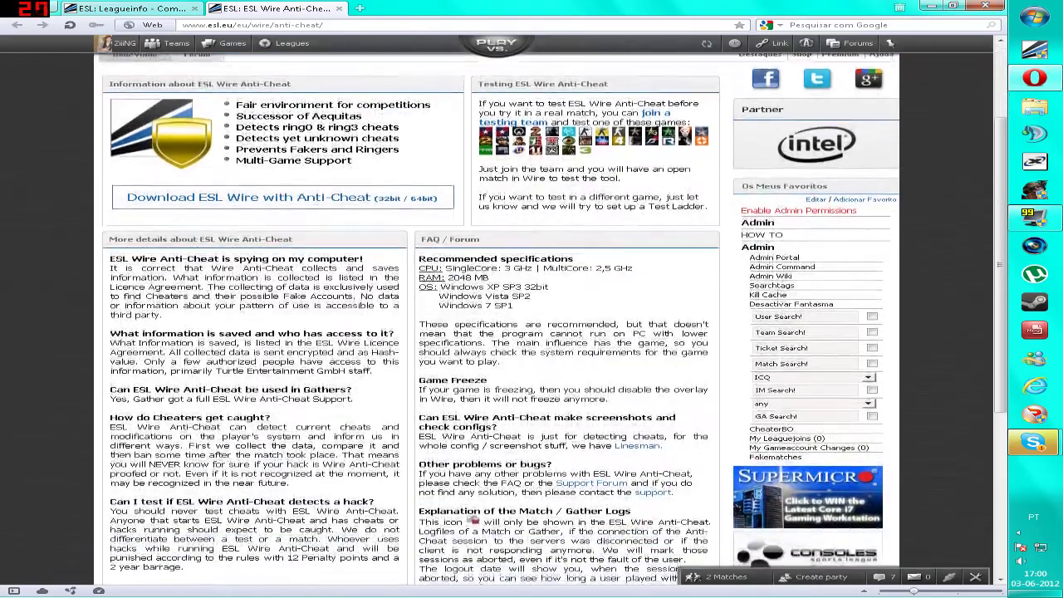
scroll(498, 316, up, 3)
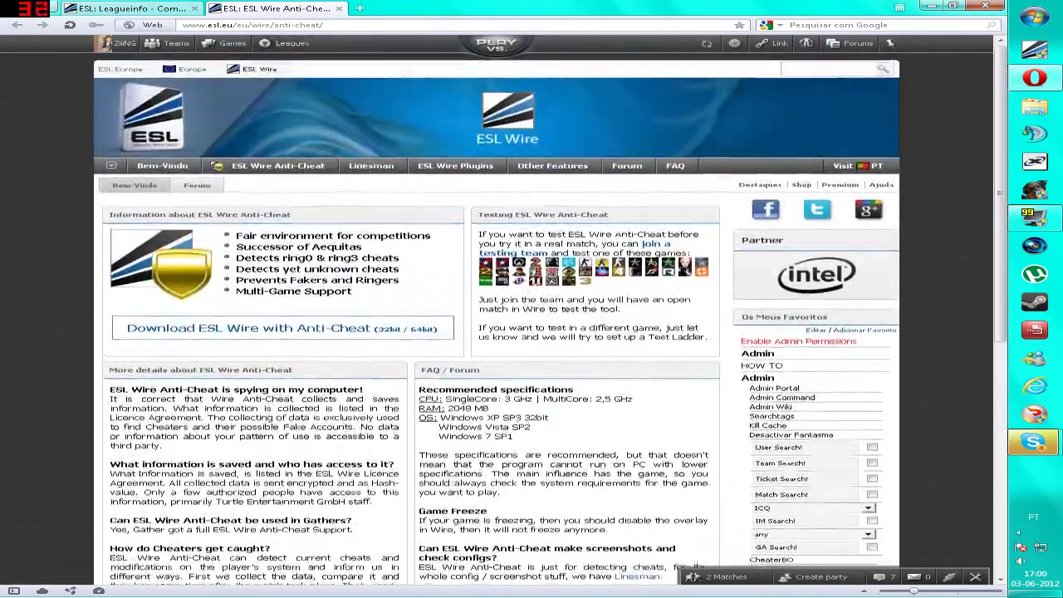
click(339, 8)
click(985, 5)
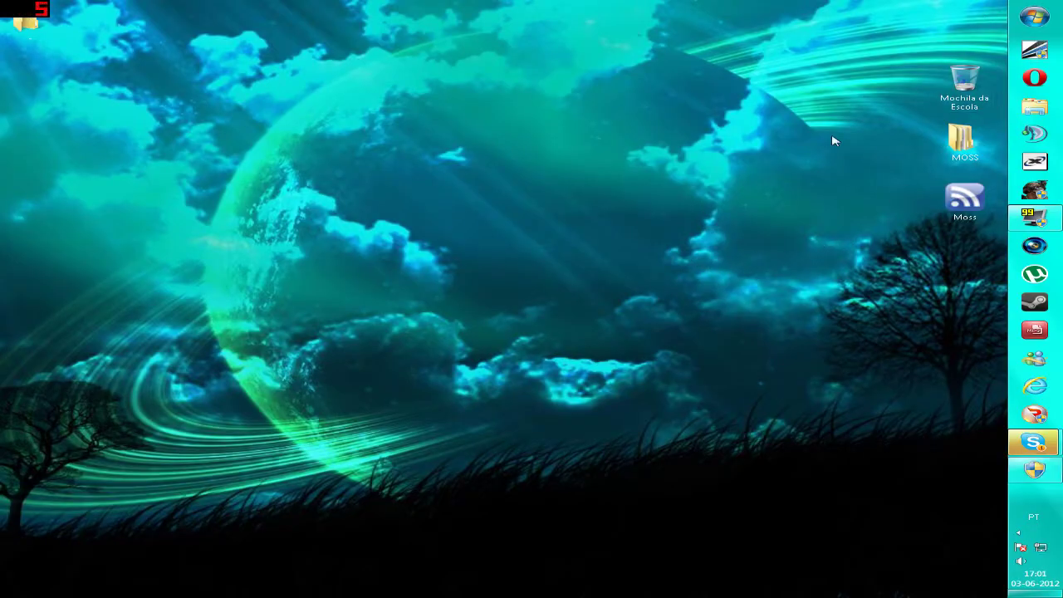
Step: Allow ESL Wire to start, and briefly open and close its Lobbies window
click(1053, 480)
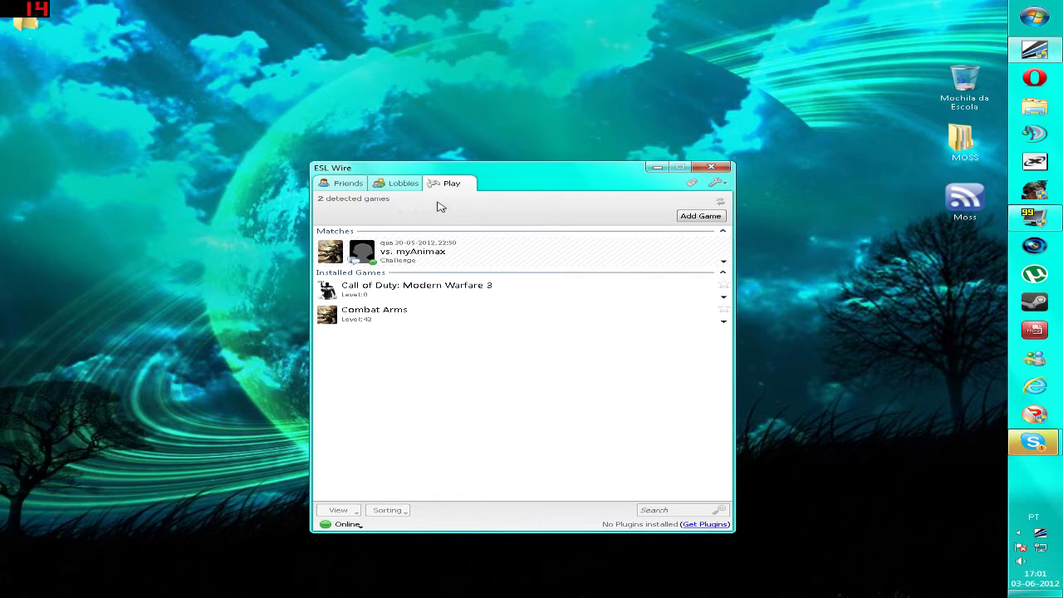
click(404, 183)
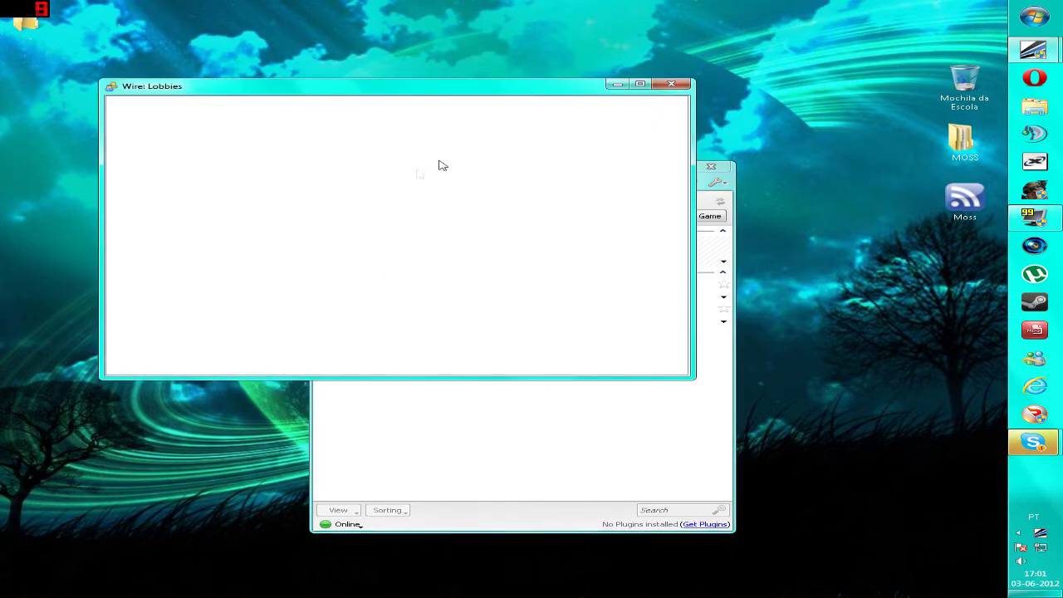
click(672, 84)
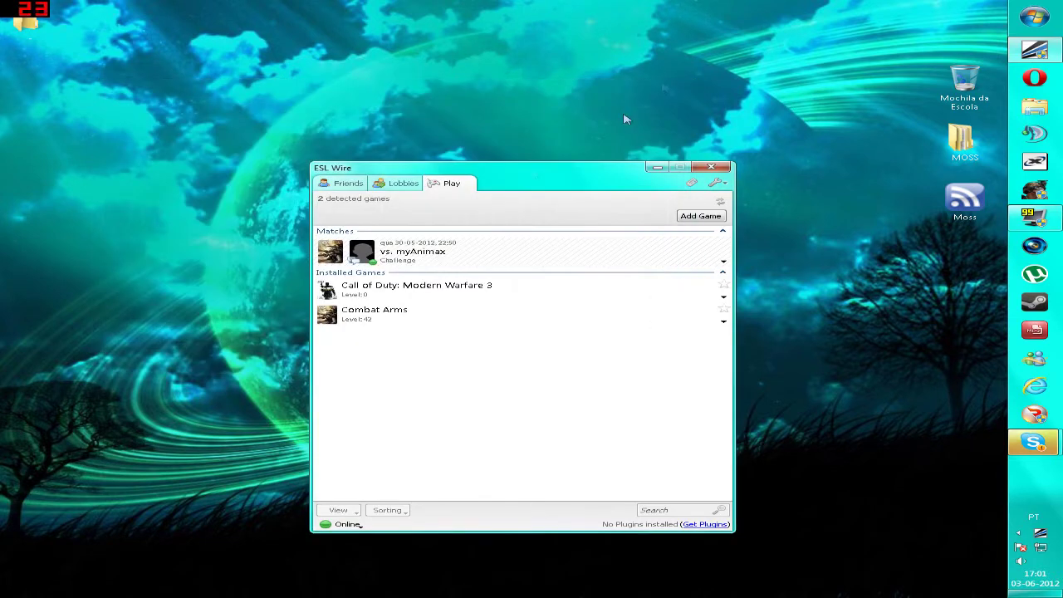
Step: Start adding a game manually in ESL Wire, filter the games by "Crossfire" and choose Crossfire
click(702, 217)
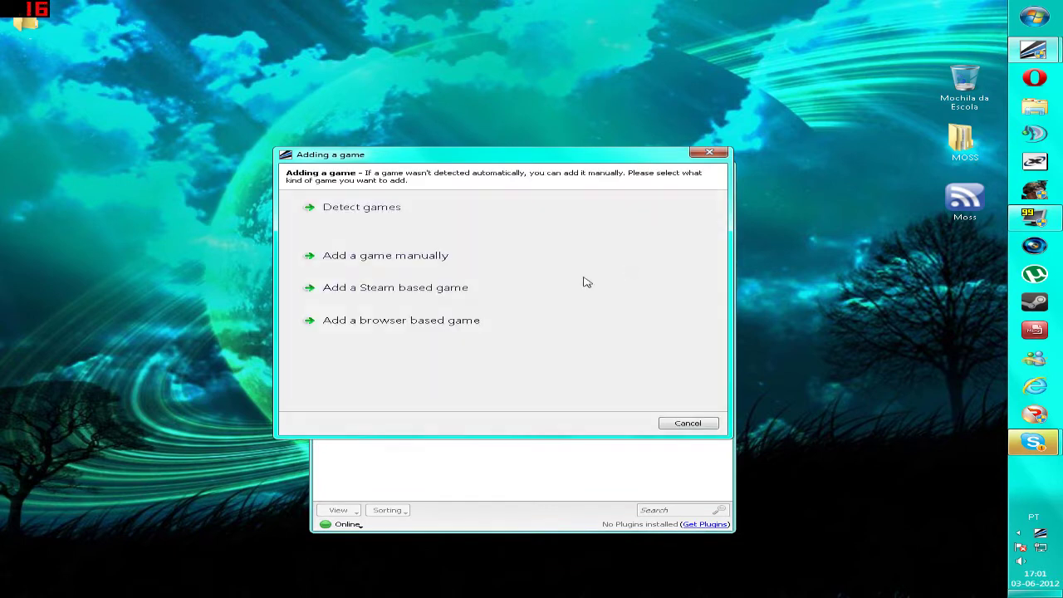
click(478, 262)
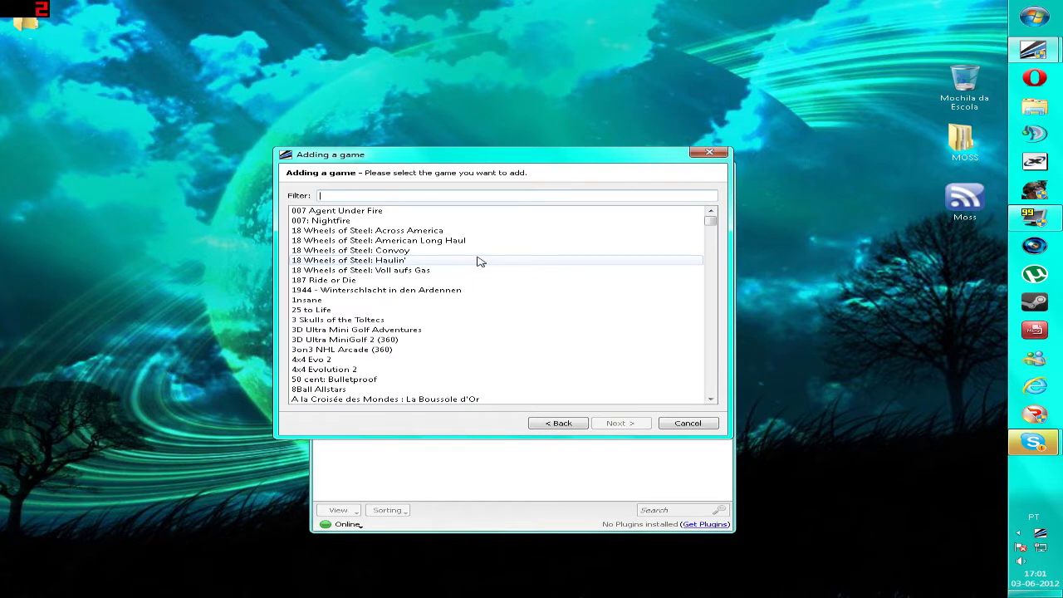
text(Crossfire)
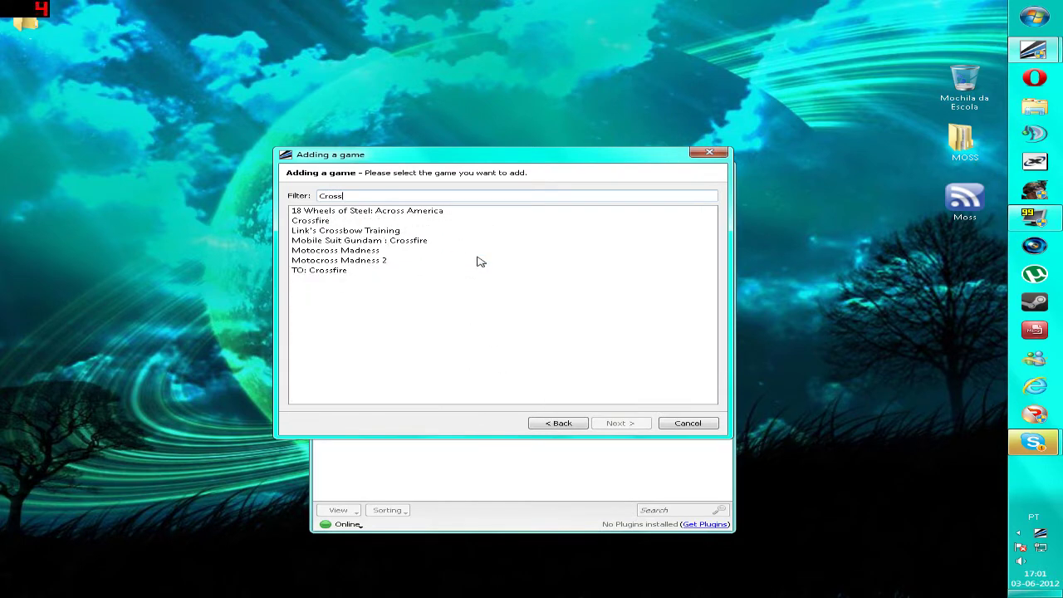
click(333, 211)
drag(366, 195, 318, 197)
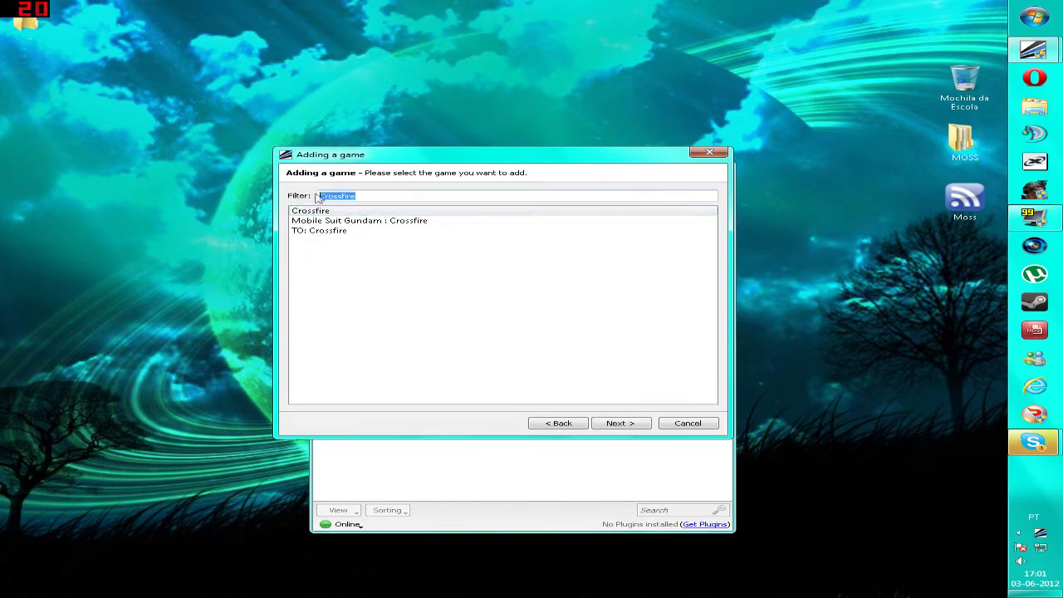
Step: Choose the CombatArms executable in C:\Nexon\Combat Arms EU as the game launcher and proceed to the registry scan
click(621, 424)
click(685, 214)
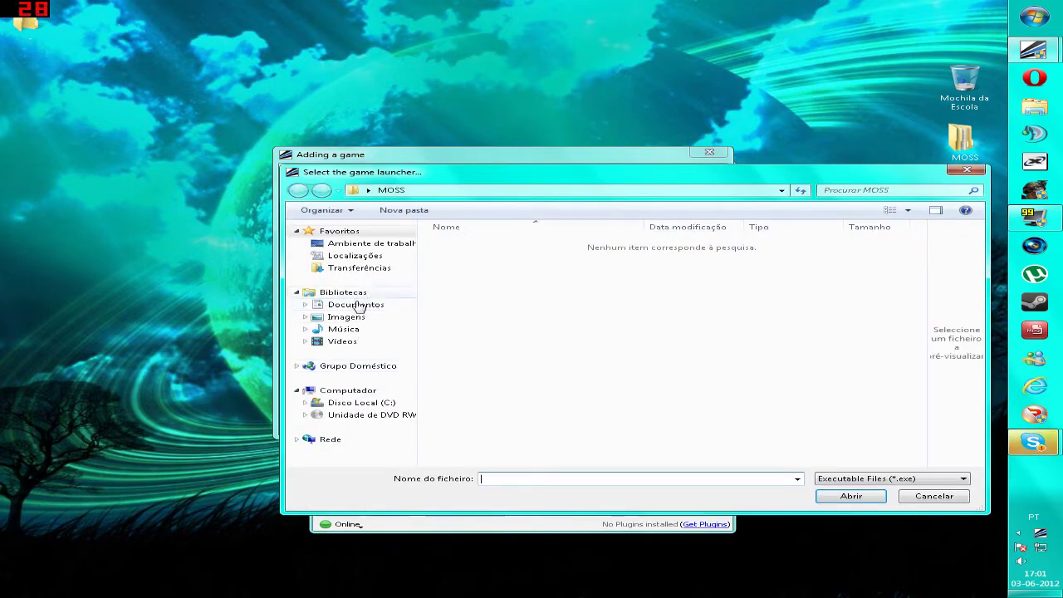
click(370, 405)
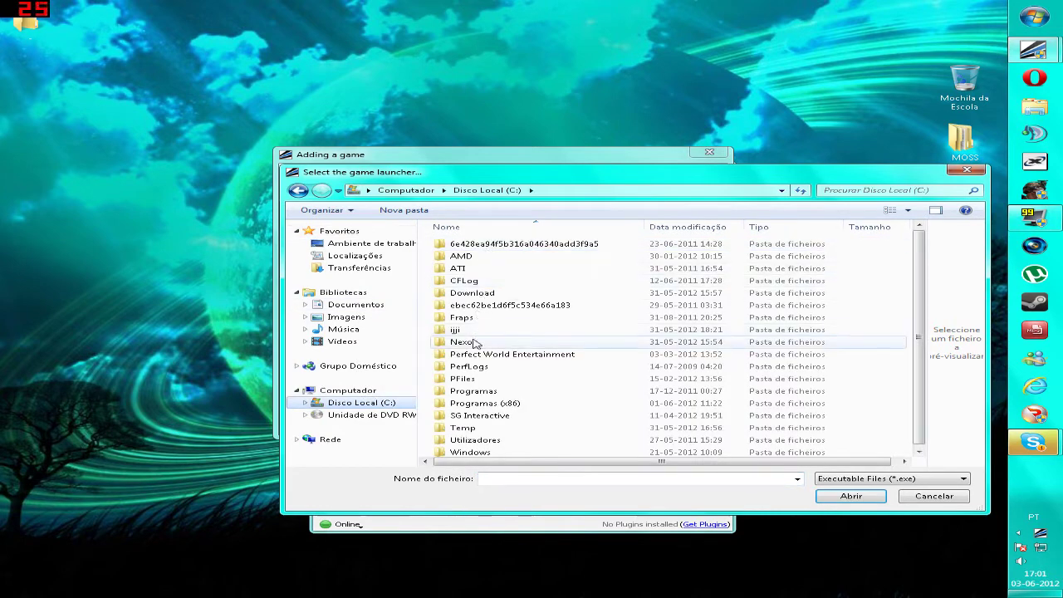
double_click(478, 338)
double_click(511, 249)
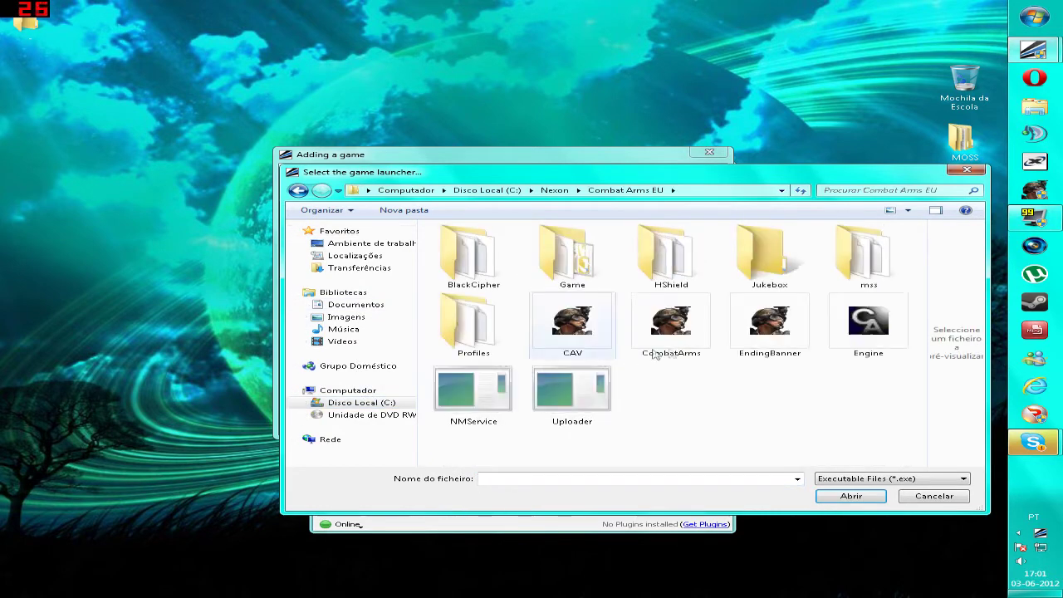
click(694, 344)
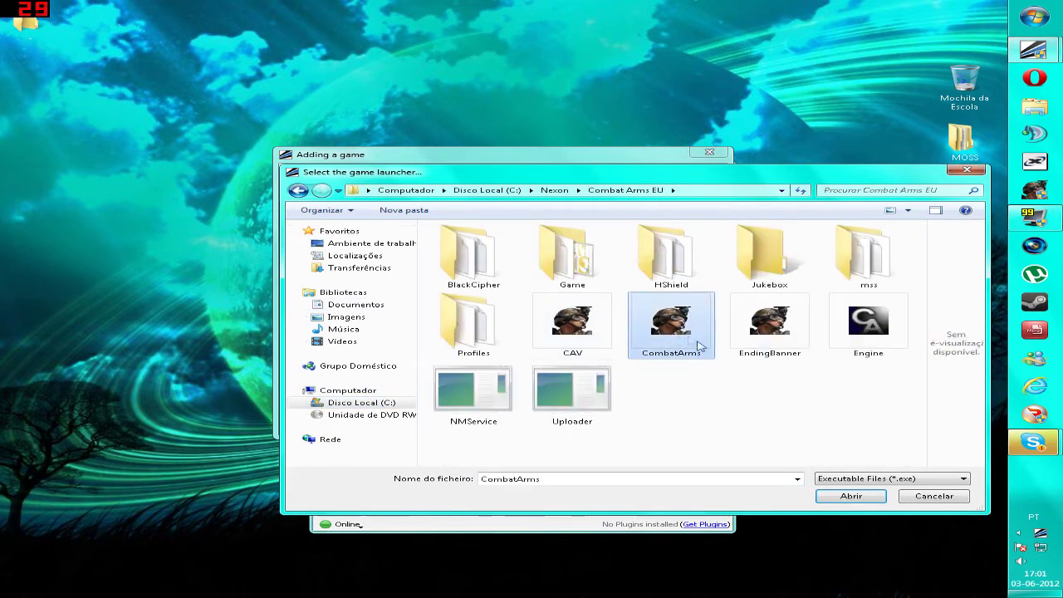
click(856, 497)
click(621, 423)
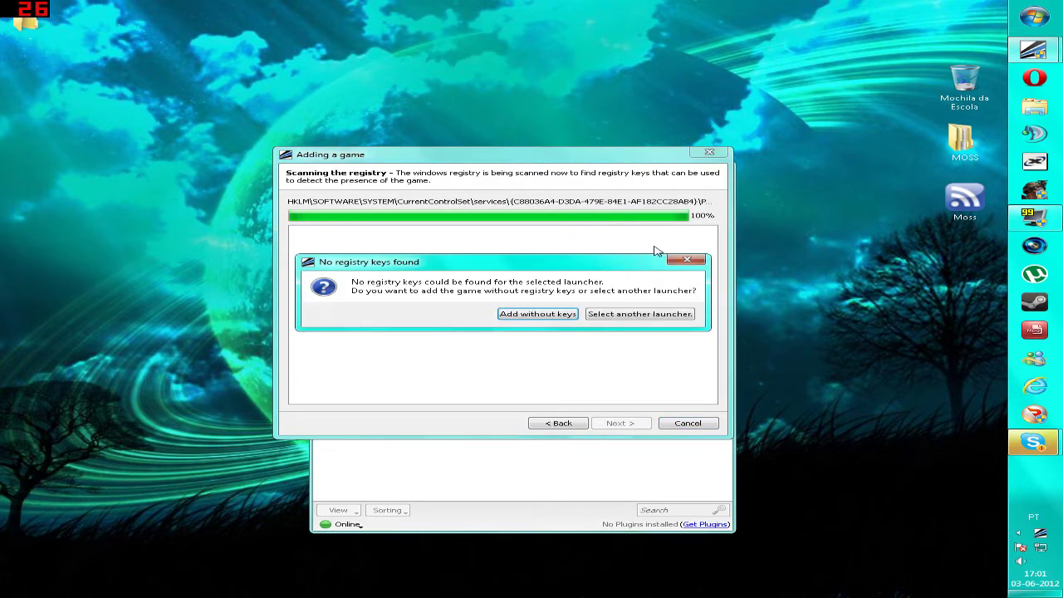
Step: Continue adding the game without registry keys, and quit Combat Arms once its test run has started
click(540, 316)
click(640, 314)
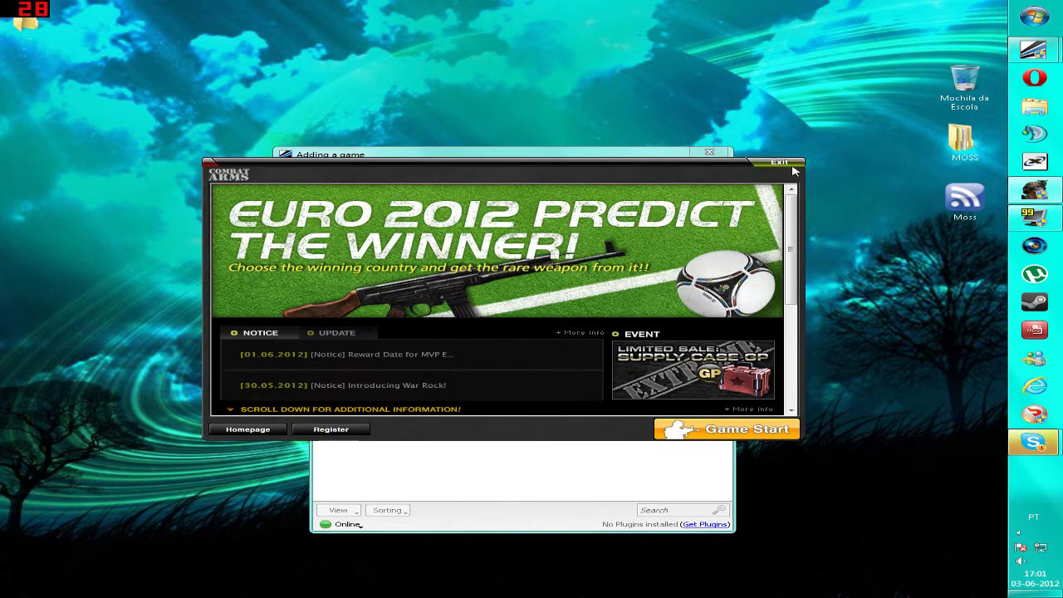
click(781, 163)
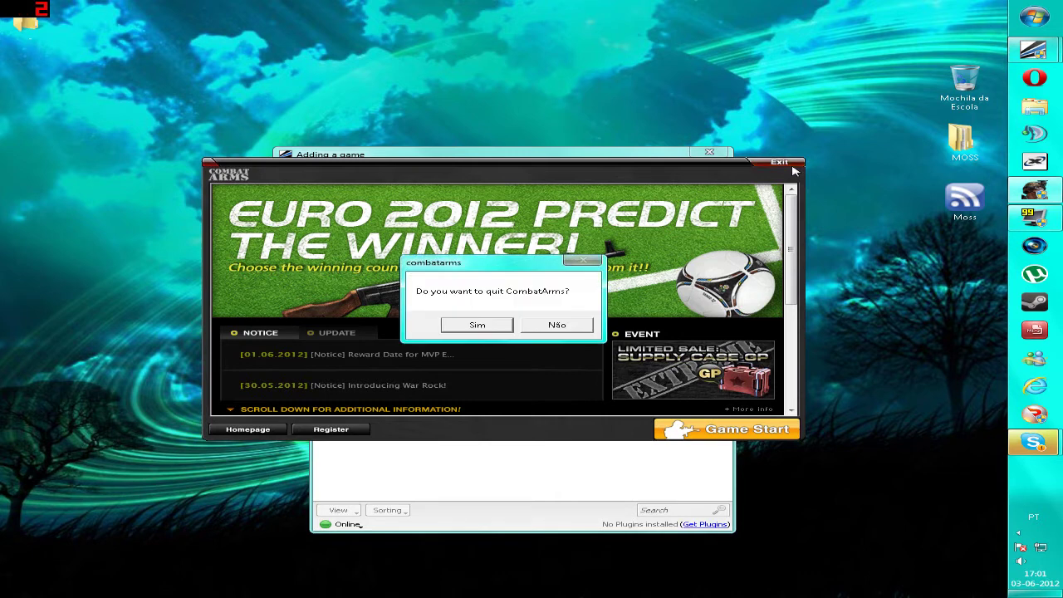
click(478, 325)
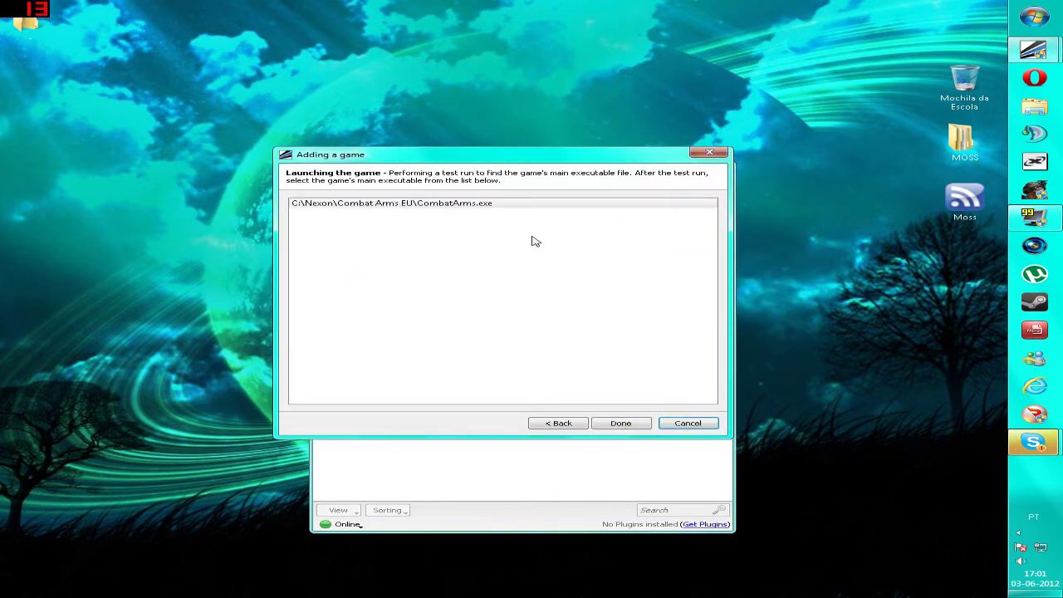
Step: Select CombatArms.exe as the game's main executable, and cancel adding the game
drag(471, 69, 474, 179)
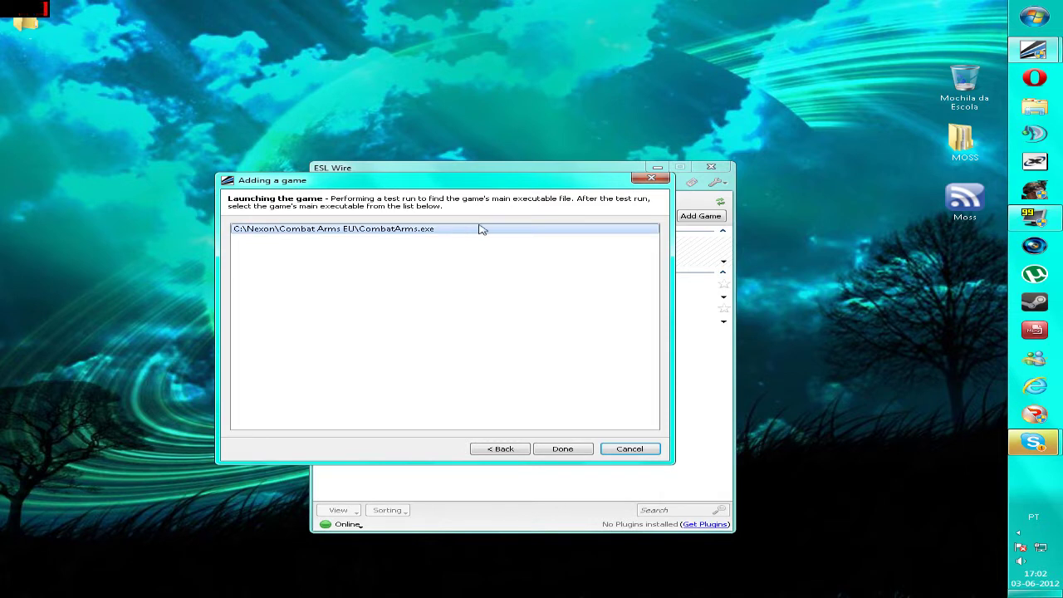
click(534, 119)
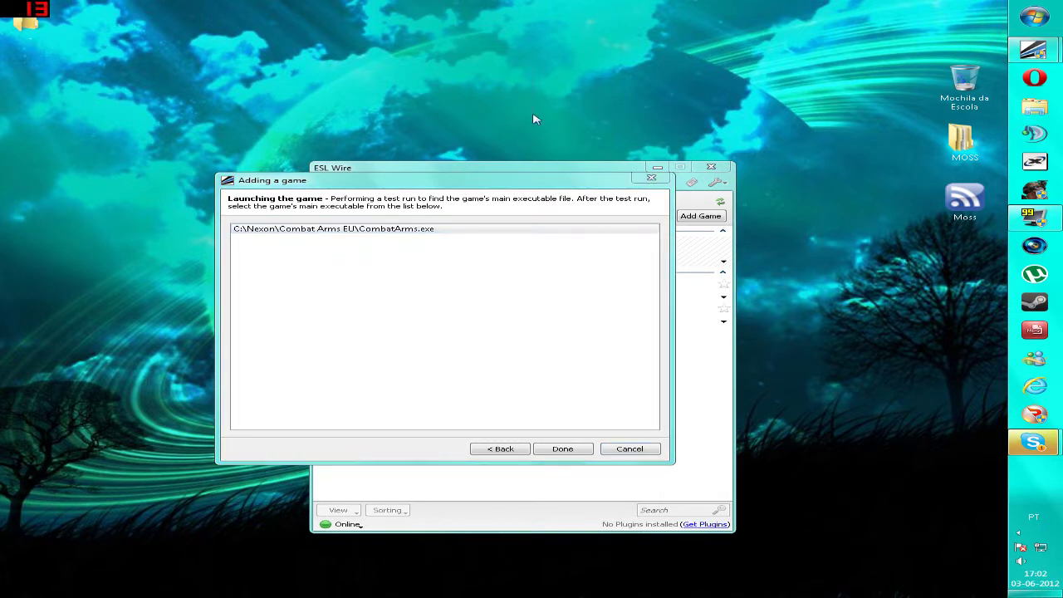
click(437, 229)
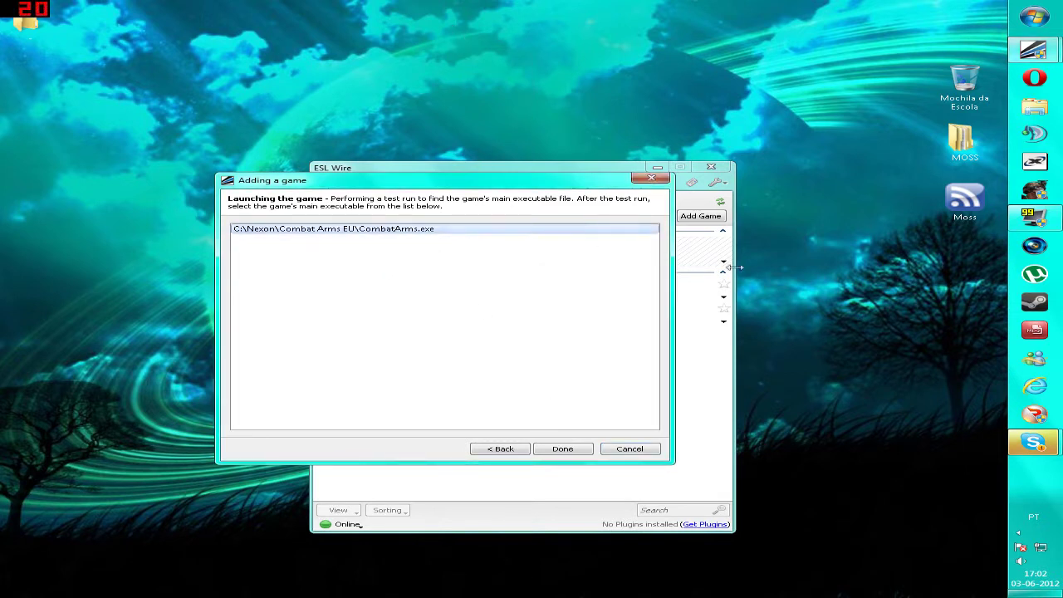
click(651, 450)
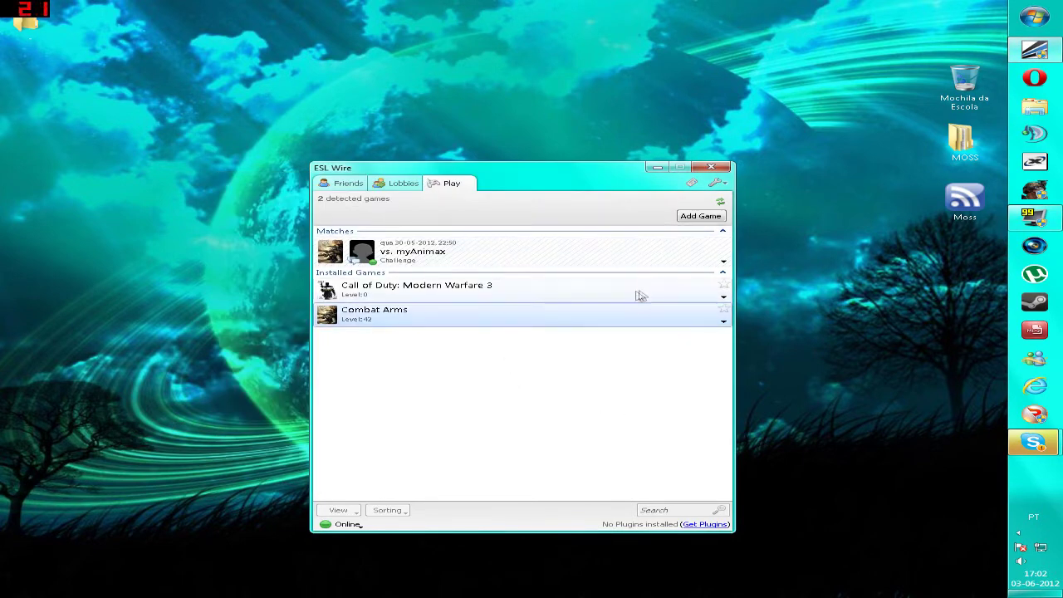
click(719, 167)
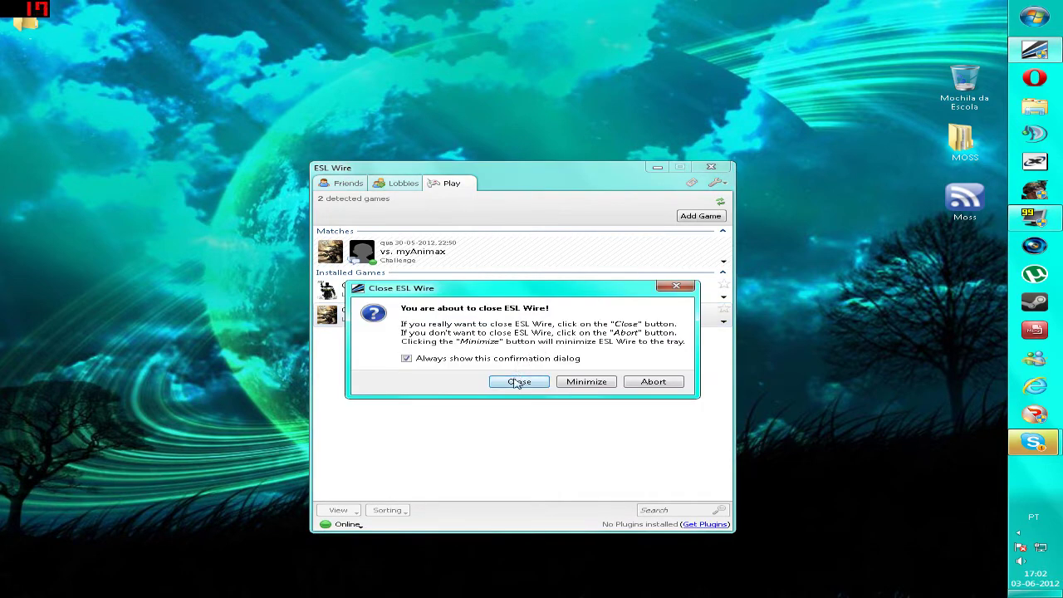
click(675, 287)
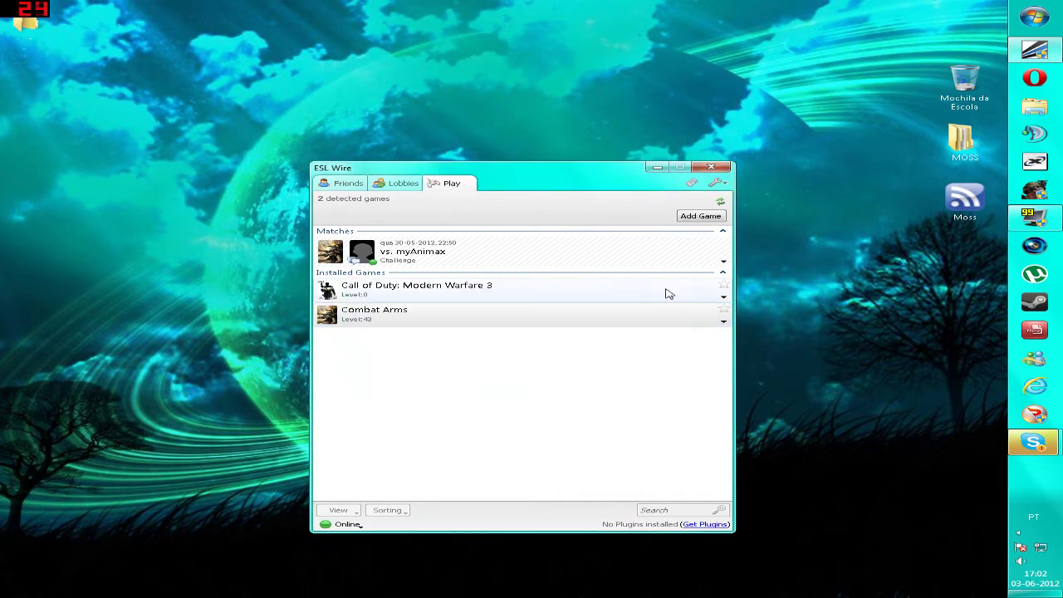
click(711, 167)
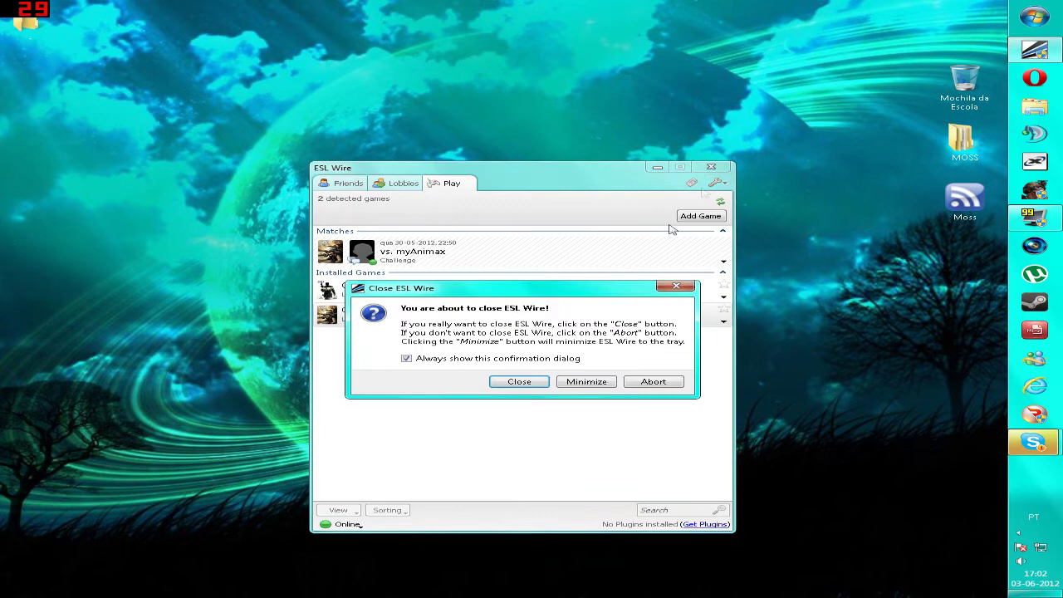
click(676, 286)
Step: View the game launch options of the listed Combat Arms match without starting it, and close ESL Wire completely
right_click(431, 252)
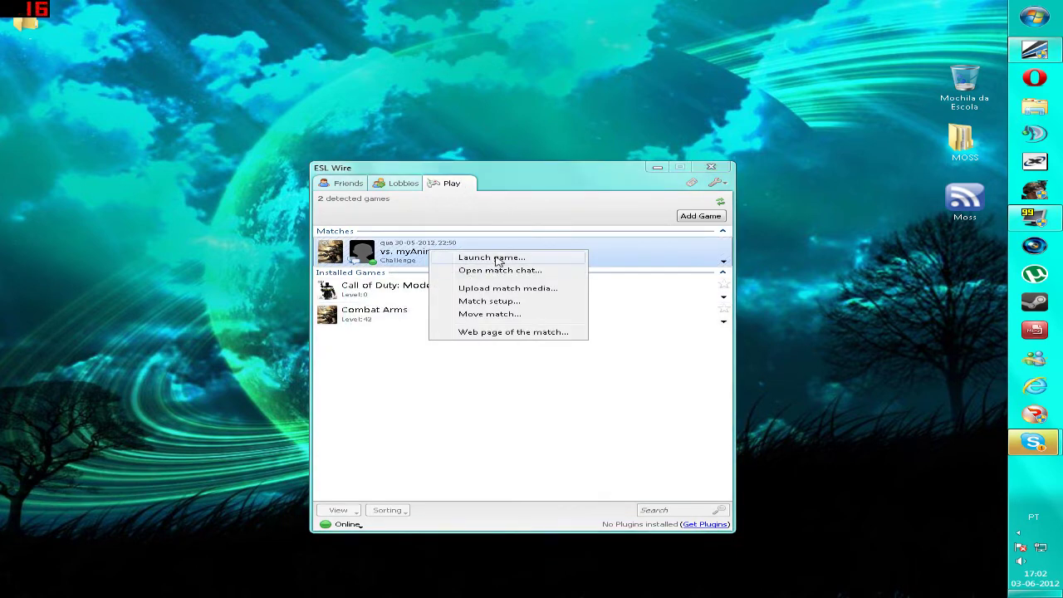
click(499, 259)
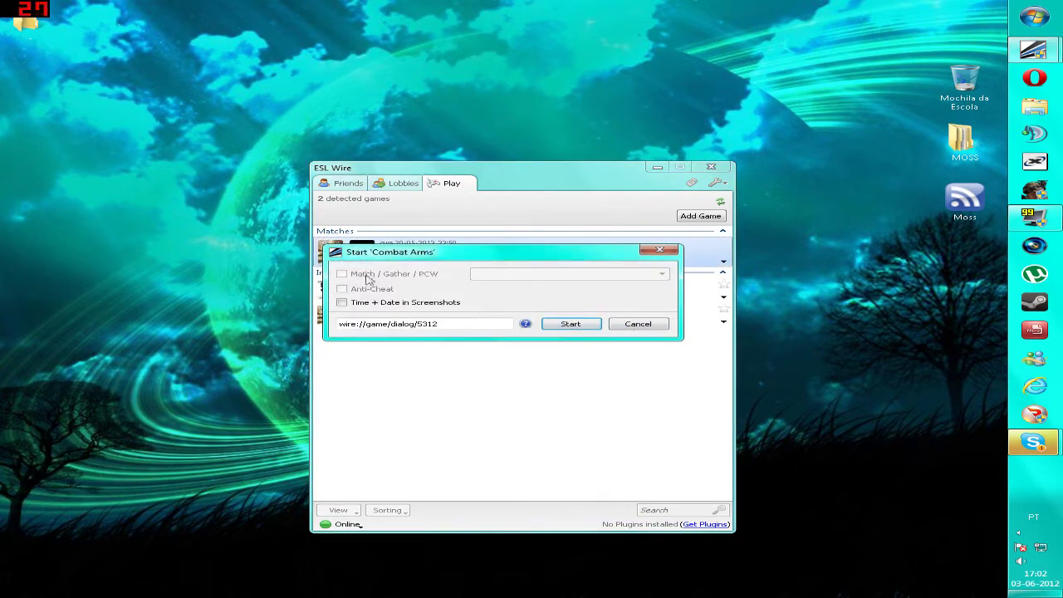
click(638, 324)
click(712, 167)
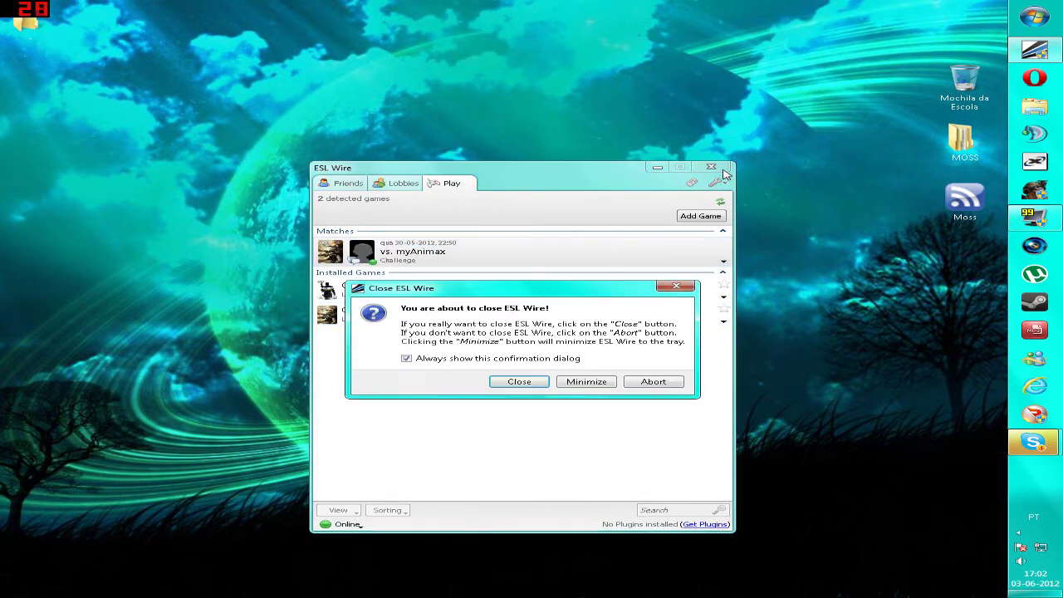
click(519, 385)
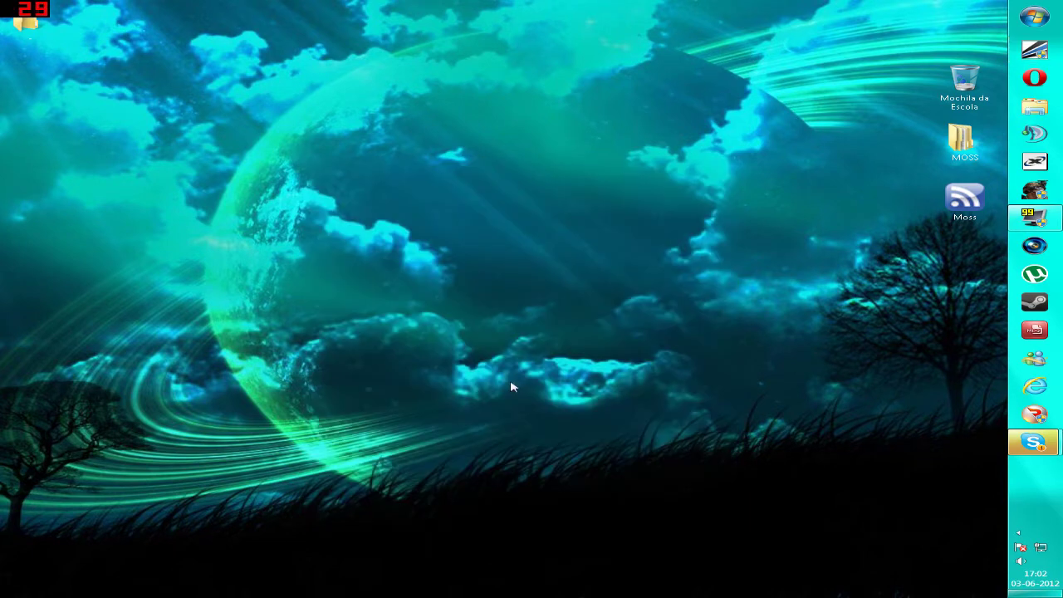
Step: Run MOSS from the desktop as administrator and allow it through the security confirmation
right_click(951, 192)
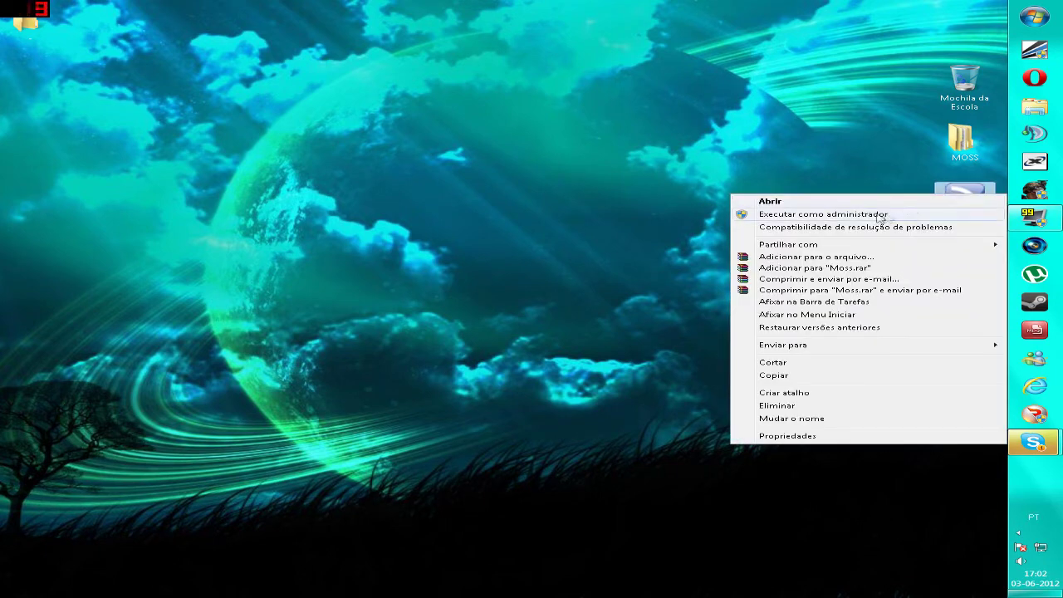
click(897, 215)
right_click(971, 200)
click(885, 216)
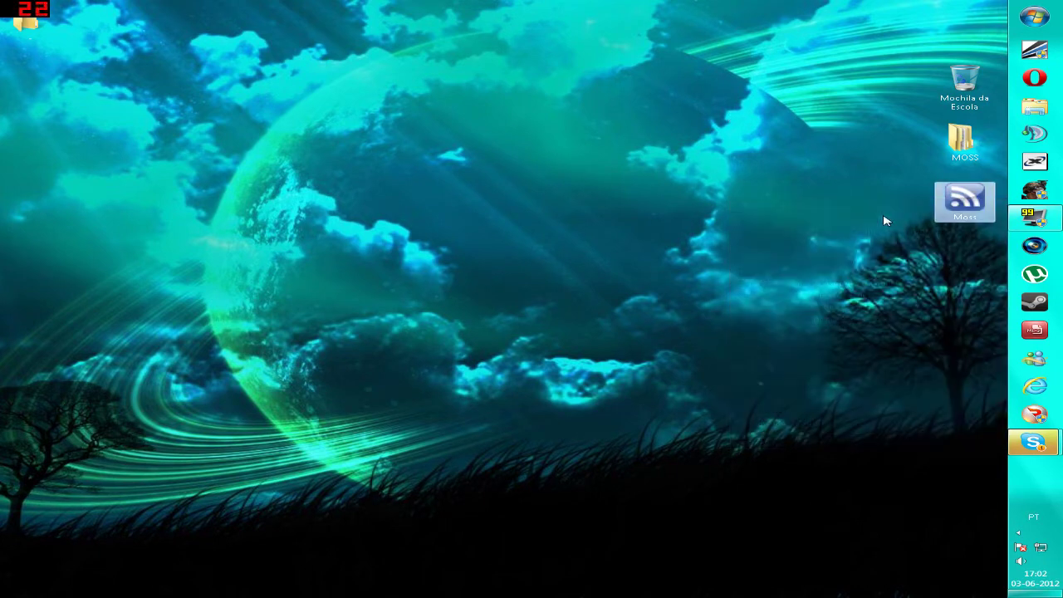
click(593, 330)
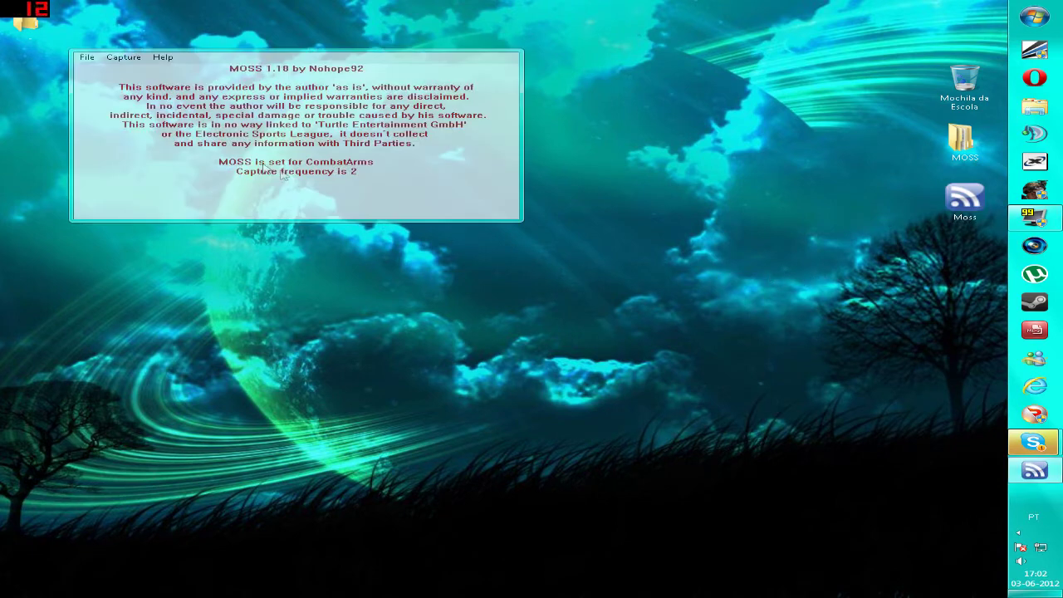
Step: Review the game and capture frequency parameters in MOSS without changing them, and close MOSS
click(123, 56)
click(118, 72)
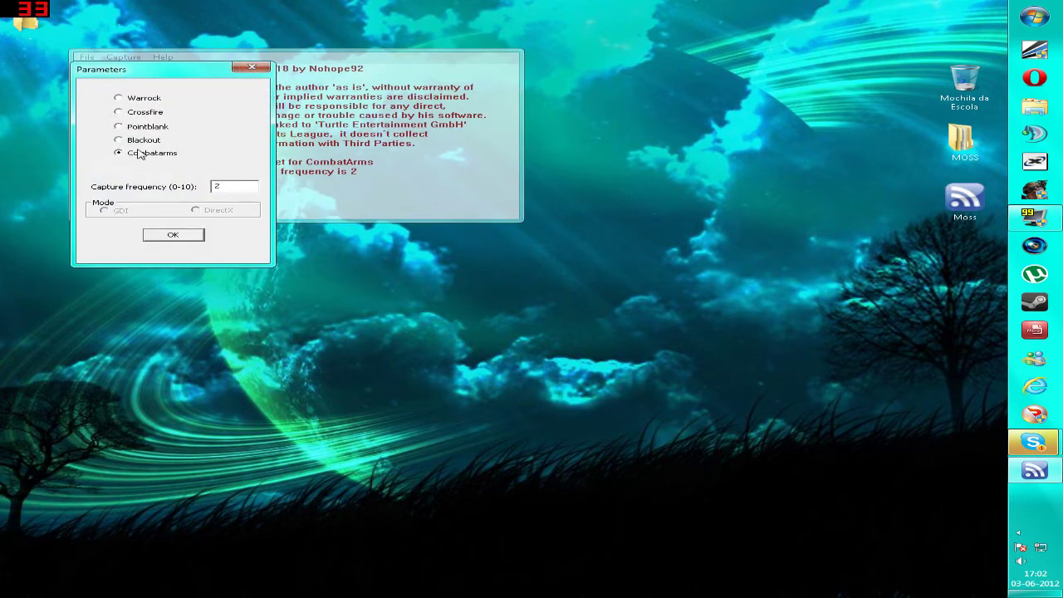
click(252, 67)
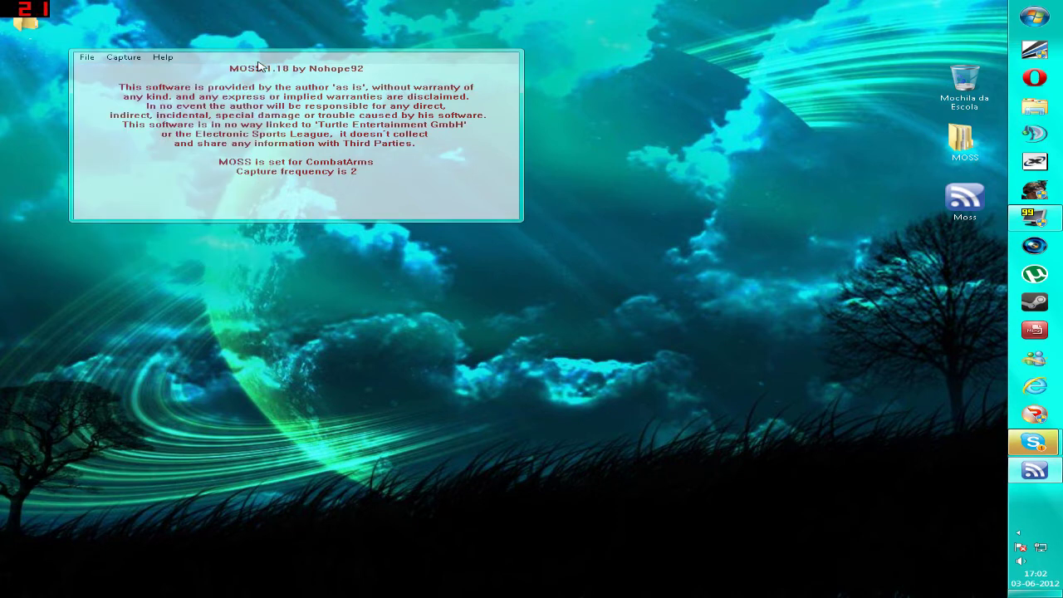
click(123, 56)
click(415, 131)
right_click(1034, 472)
click(930, 471)
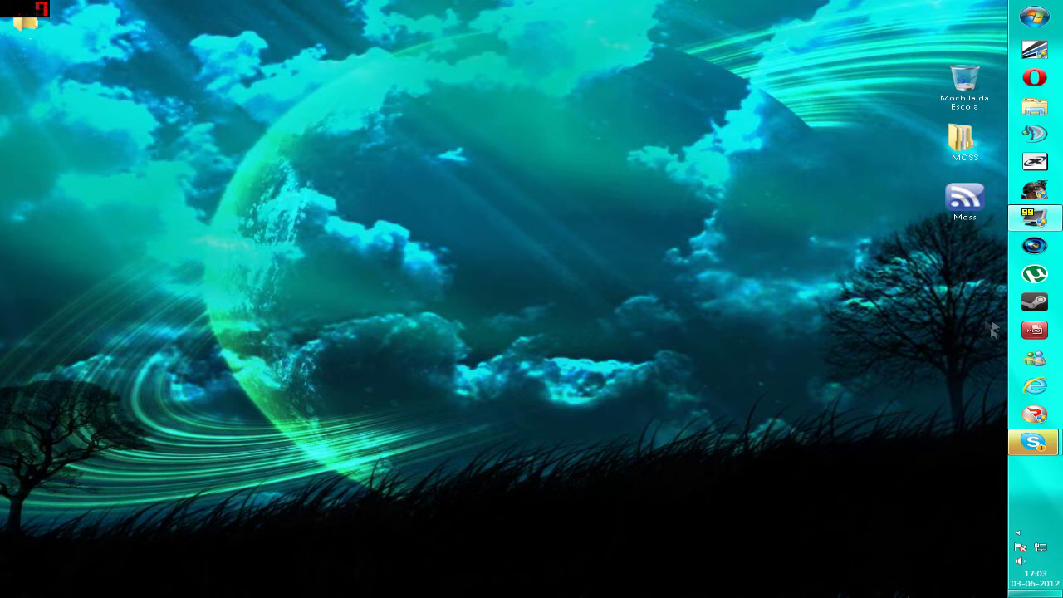
Step: Run MOSS as administrator again and start its capture
right_click(959, 206)
click(934, 223)
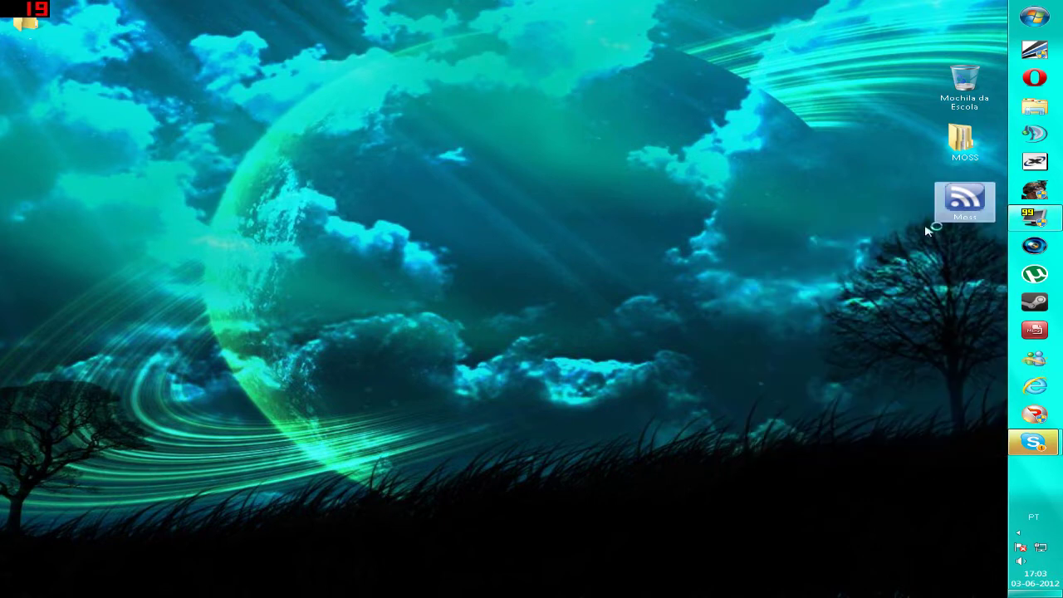
click(614, 331)
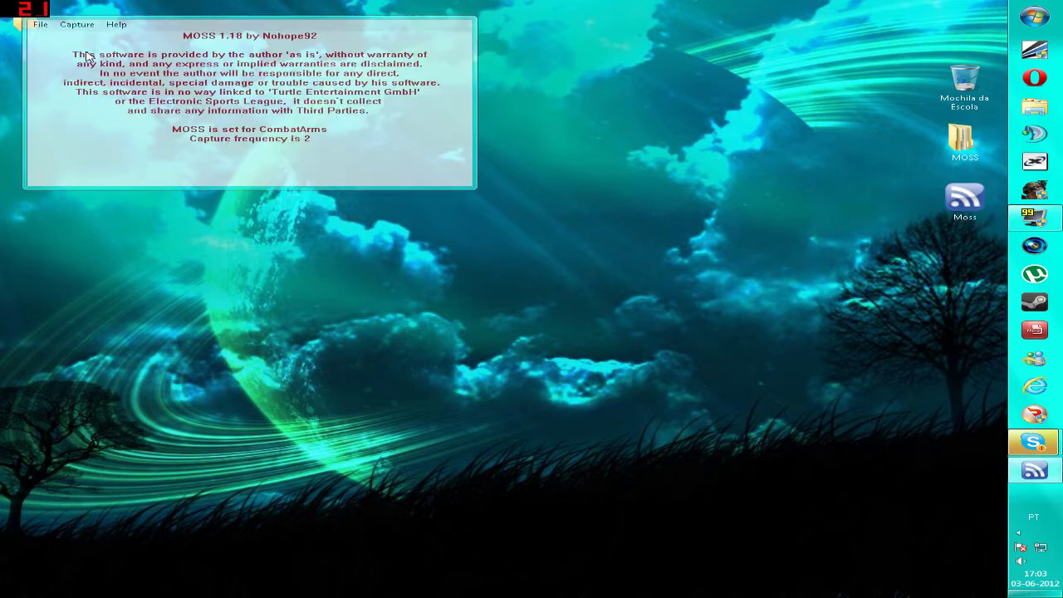
click(76, 25)
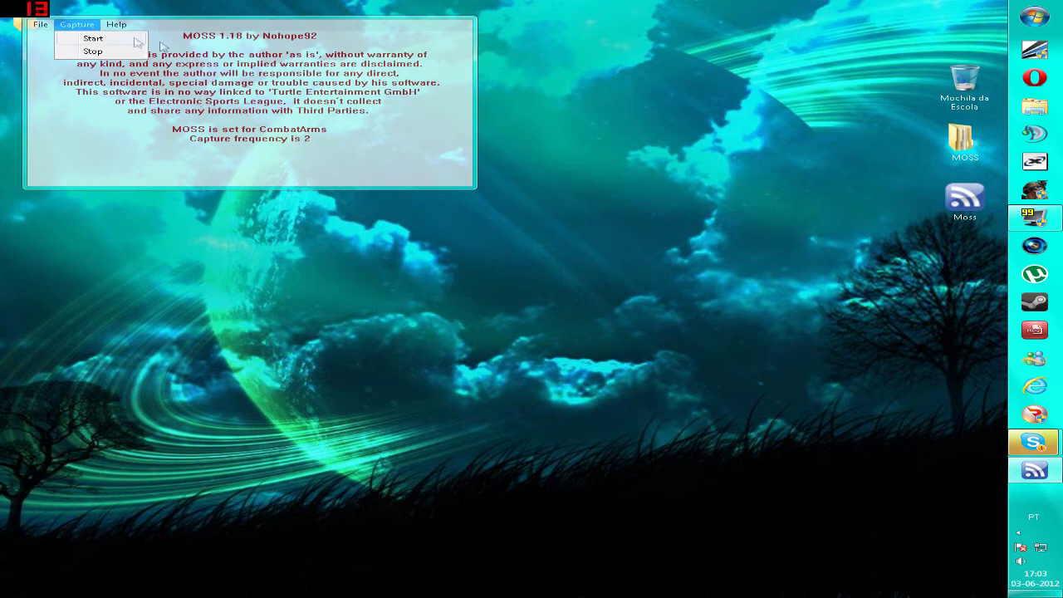
click(109, 41)
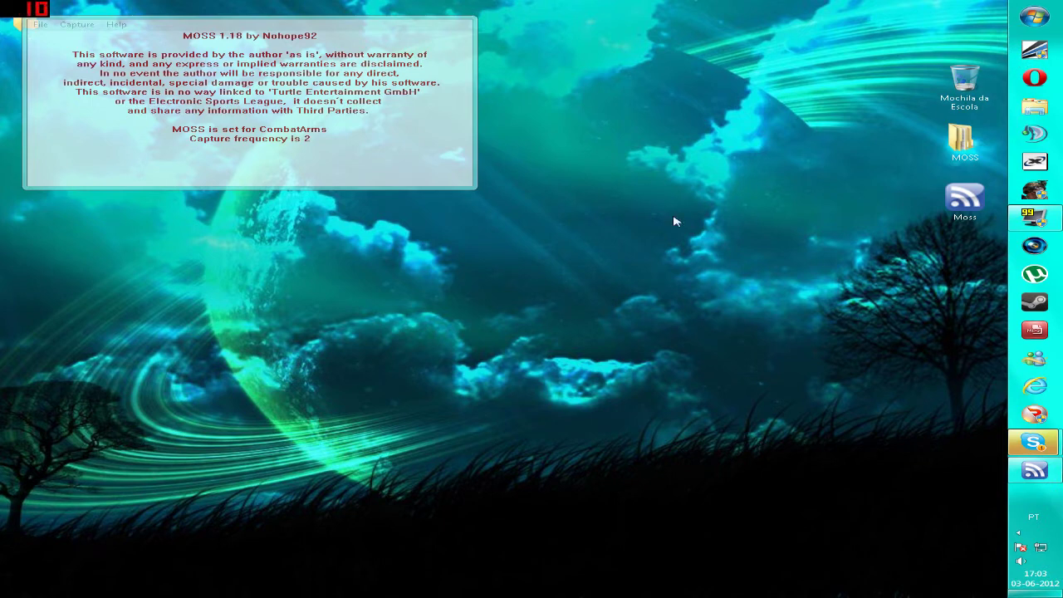
Step: Open ESL Wire beside the MOSS window, view the listed Combat Arms match's launch options, and cancel them
click(1054, 54)
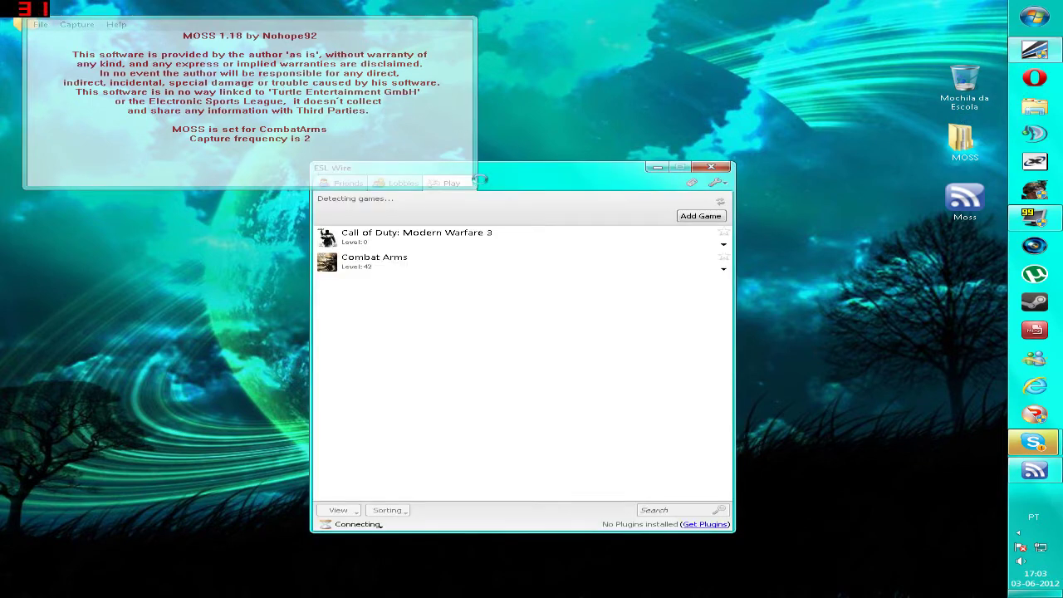
drag(538, 177, 696, 241)
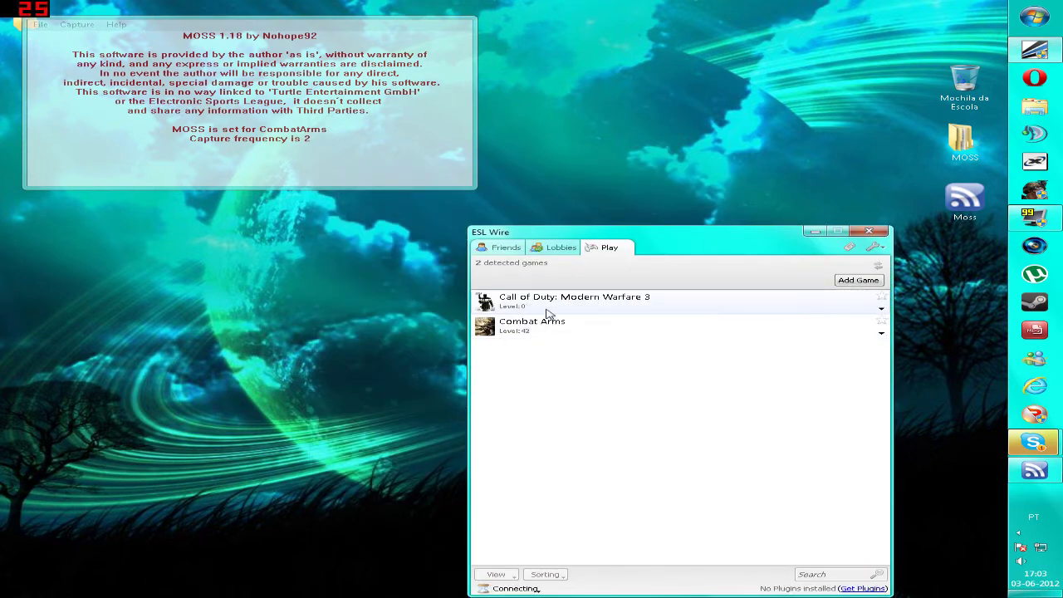
right_click(588, 311)
click(595, 310)
right_click(597, 310)
click(629, 316)
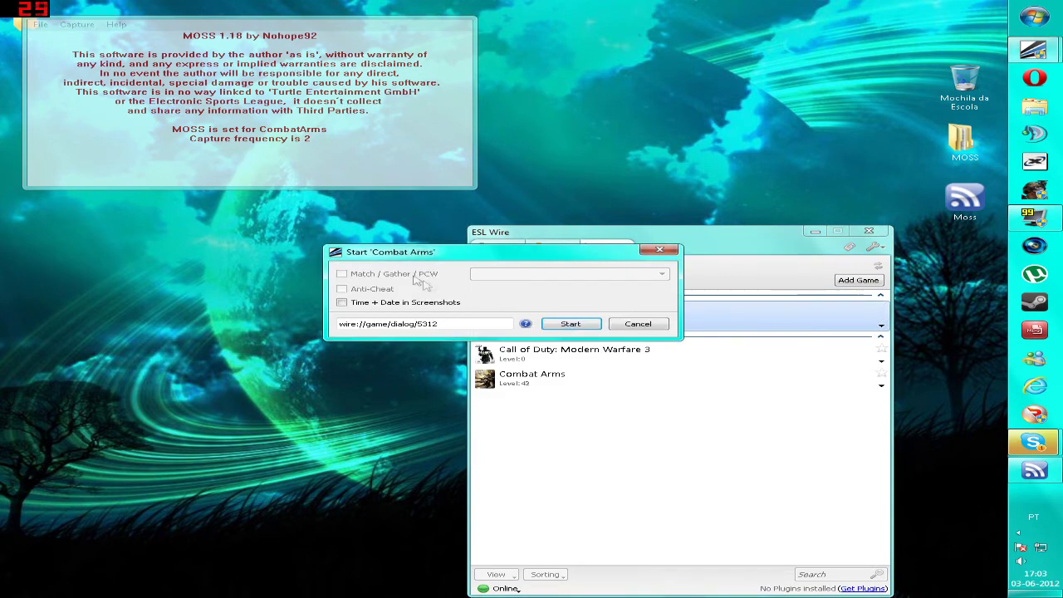
click(629, 325)
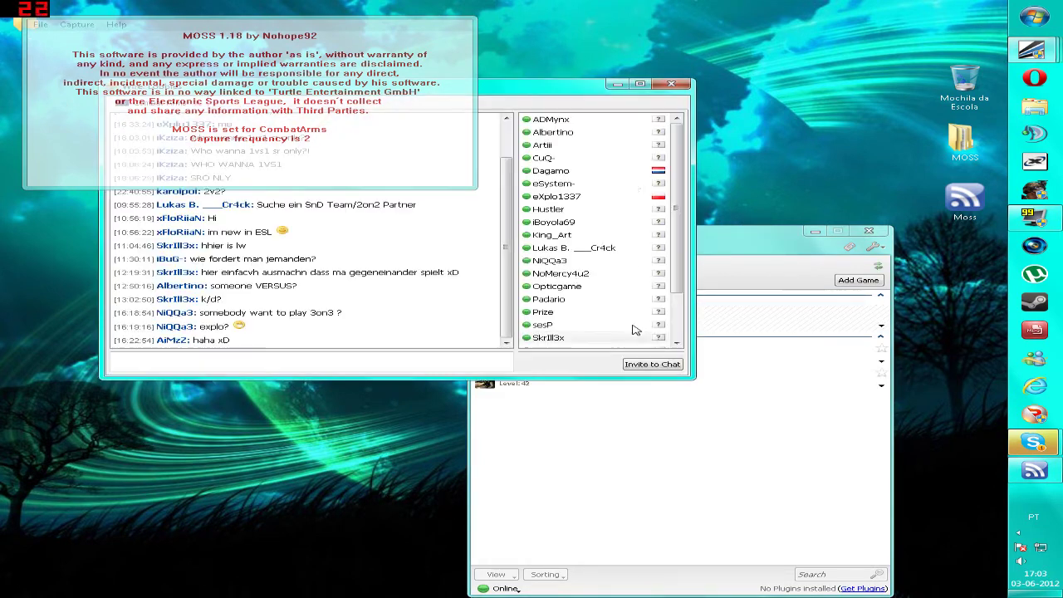
Step: Close the Wire lobby chat window and quit the Combat Arms launcher
click(671, 85)
click(665, 246)
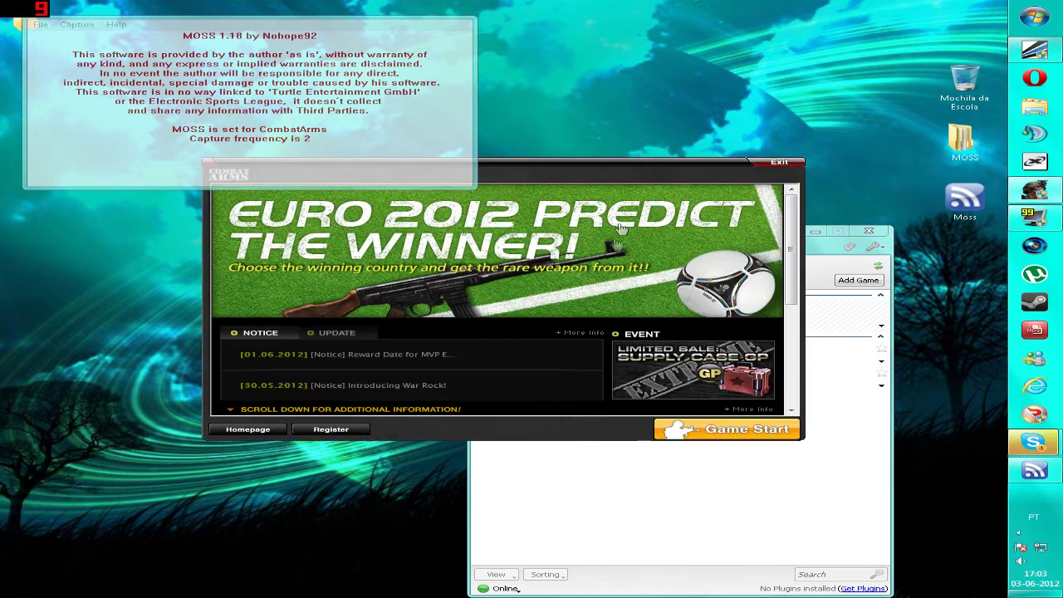
click(777, 167)
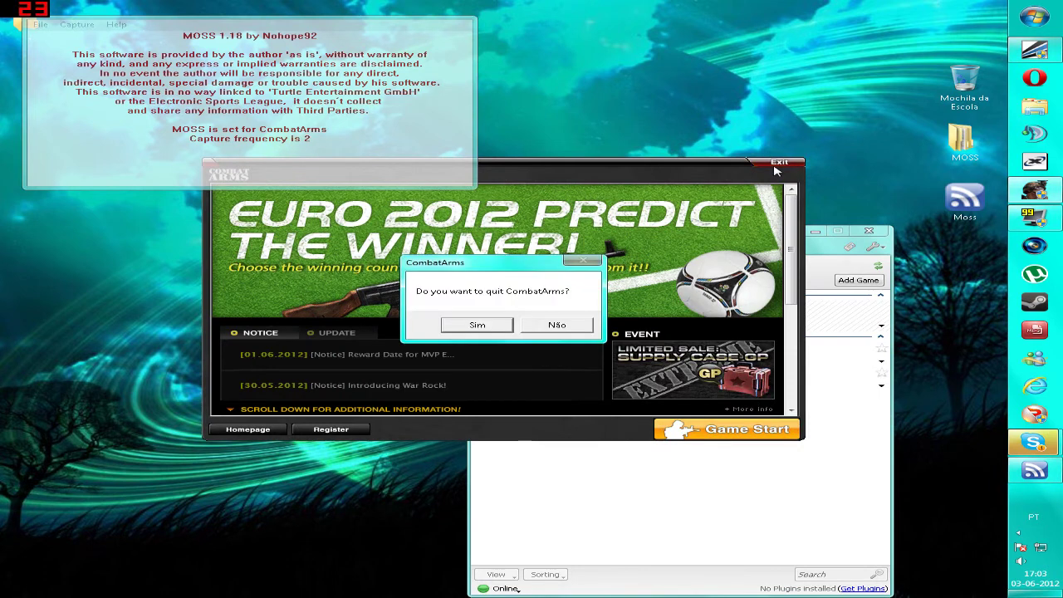
click(477, 326)
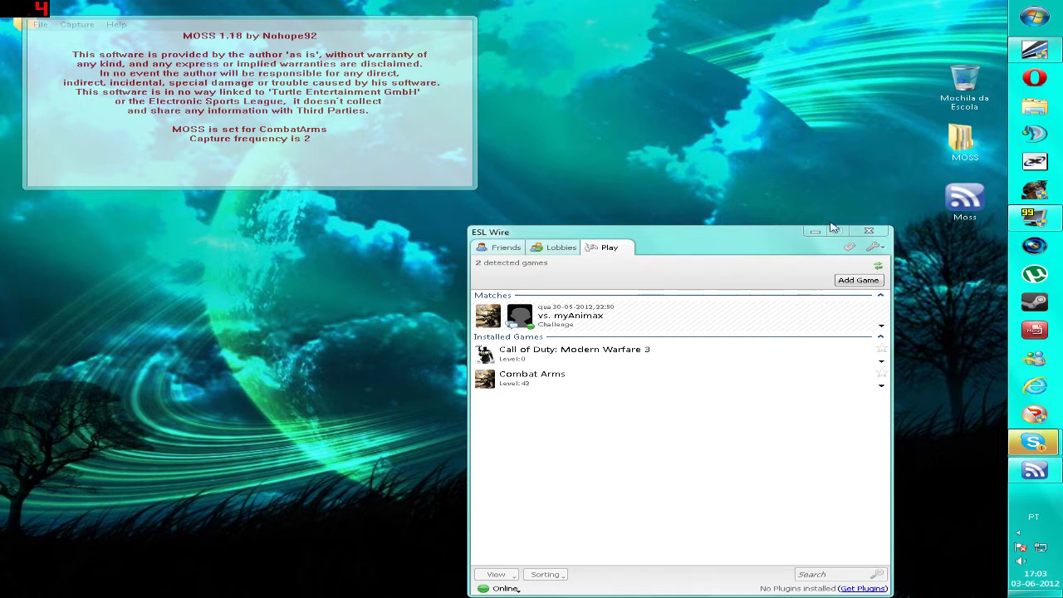
Step: View the Capture and Help commands in MOSS, and close ESL Wire completely
click(77, 25)
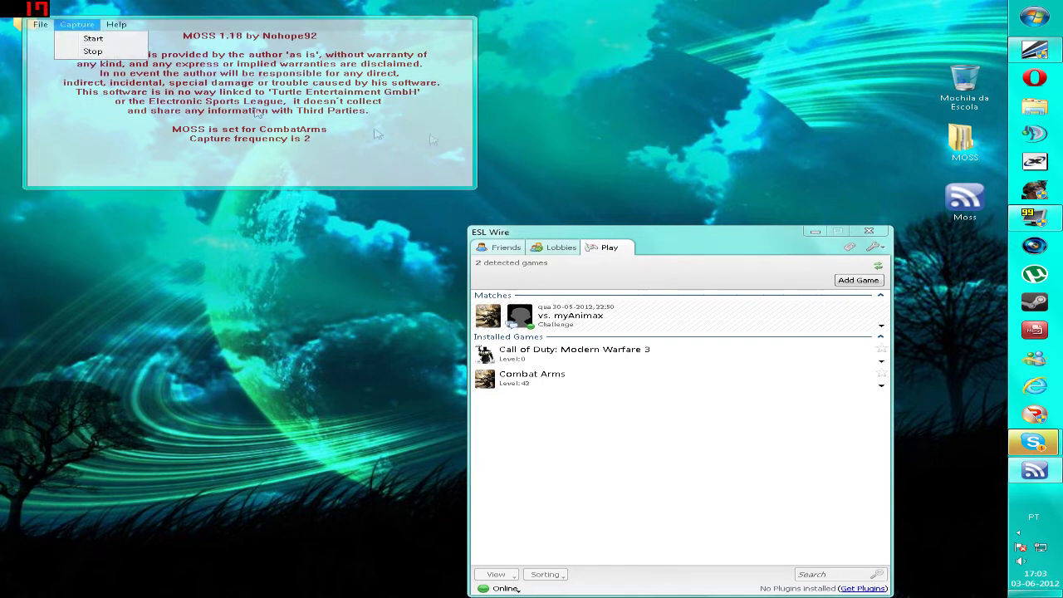
click(117, 24)
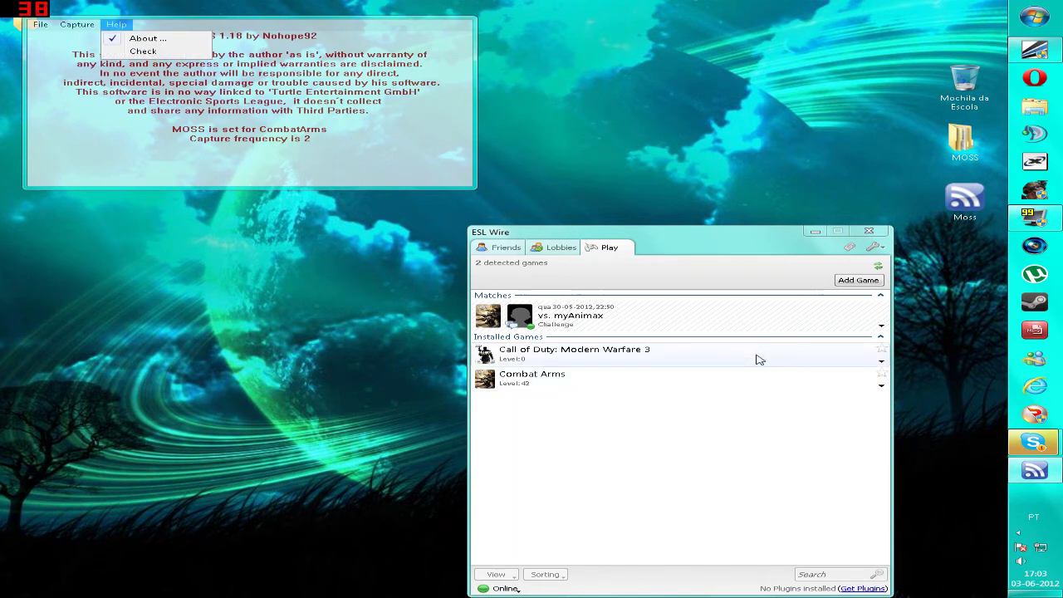
click(77, 24)
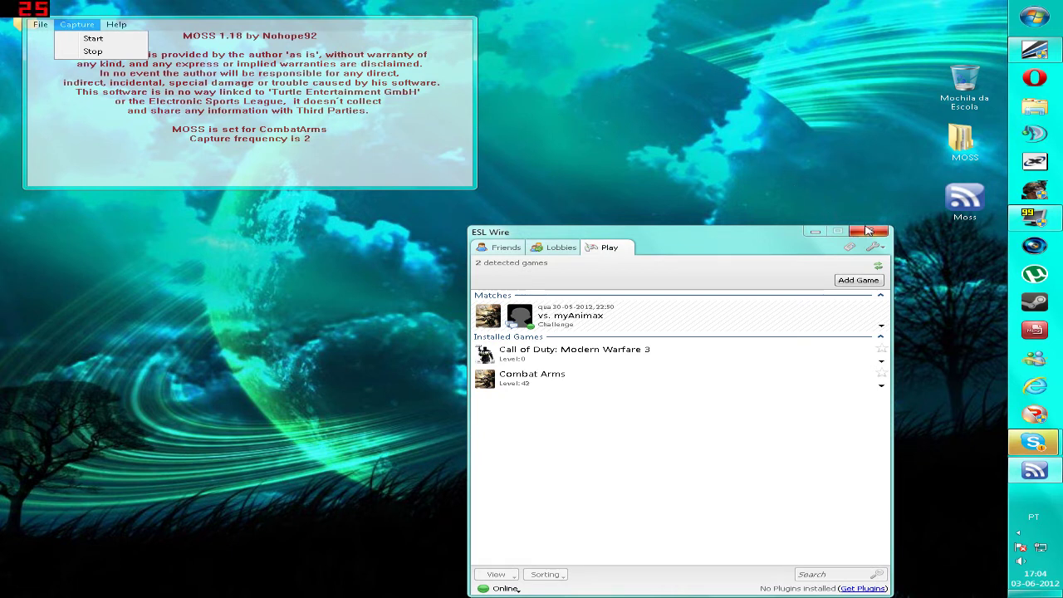
key(Right)
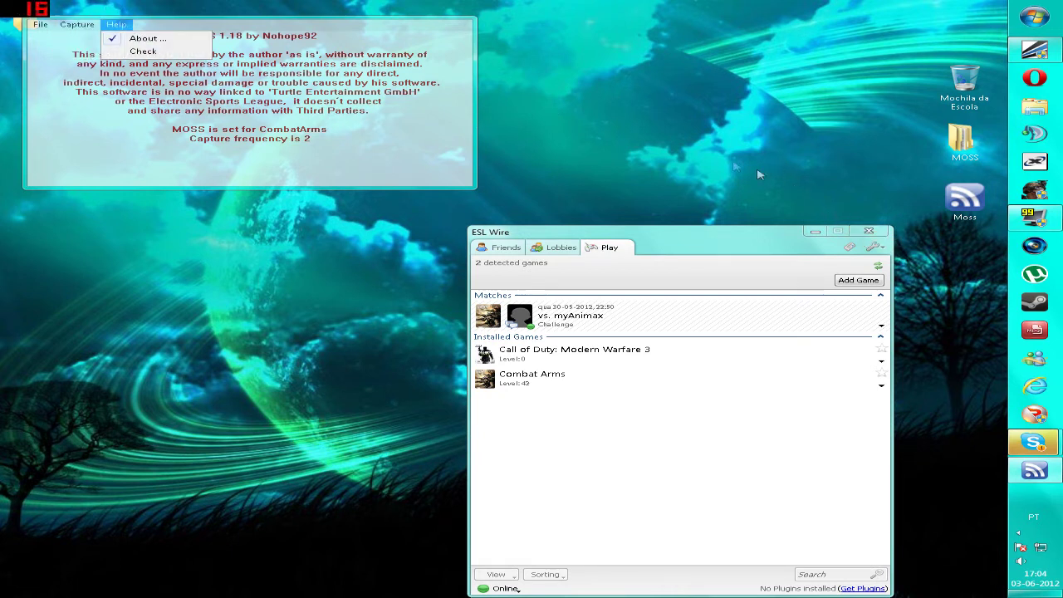
click(869, 231)
click(680, 441)
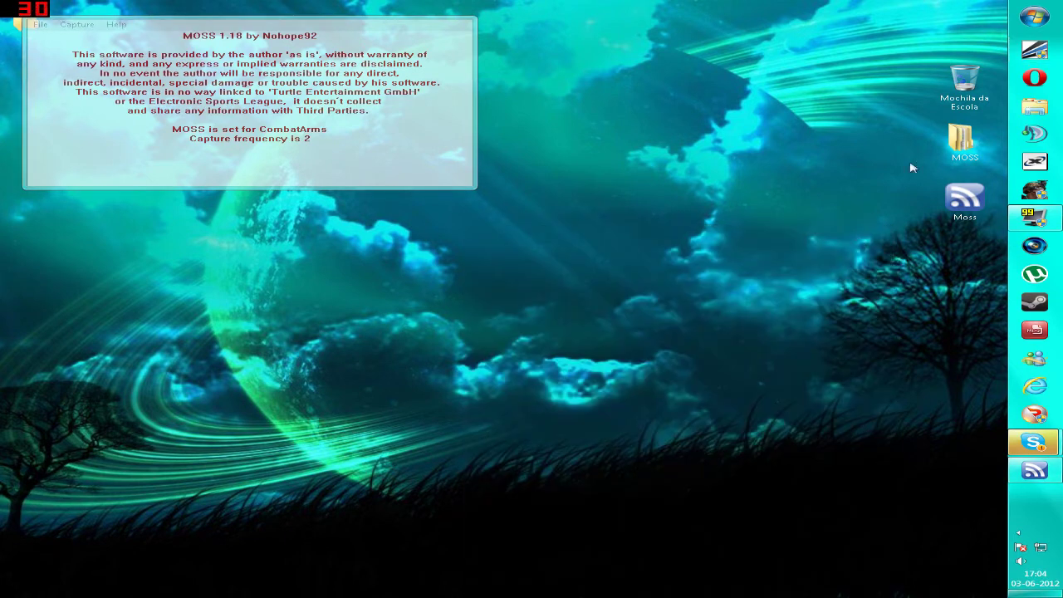
Step: Examine the contents of the 2012-05-27_191023 archive in the desktop MOSS folder, and close the archive
double_click(961, 142)
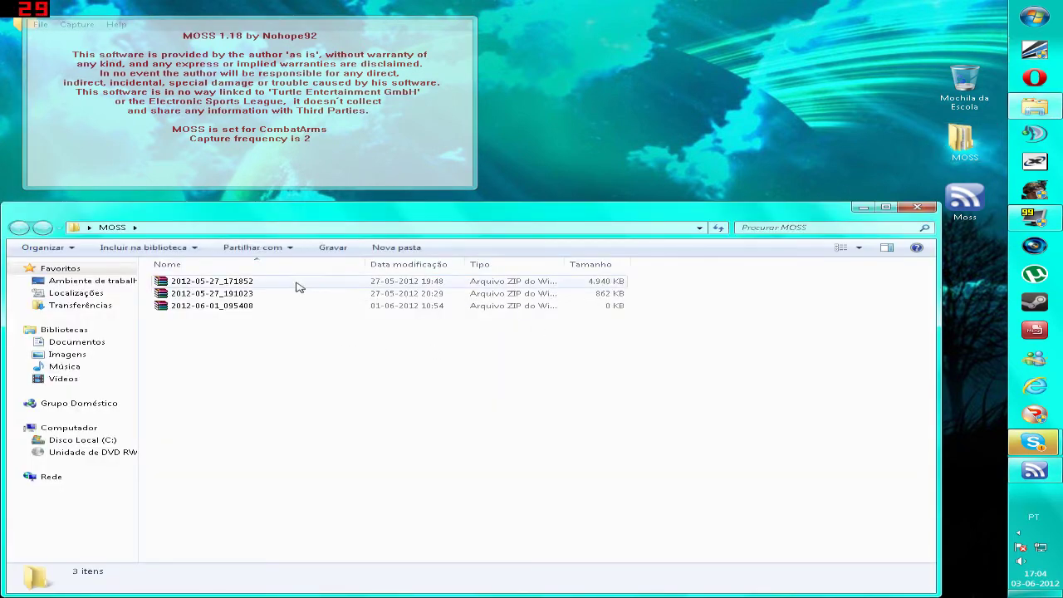
click(363, 283)
key(Down)
key(Up)
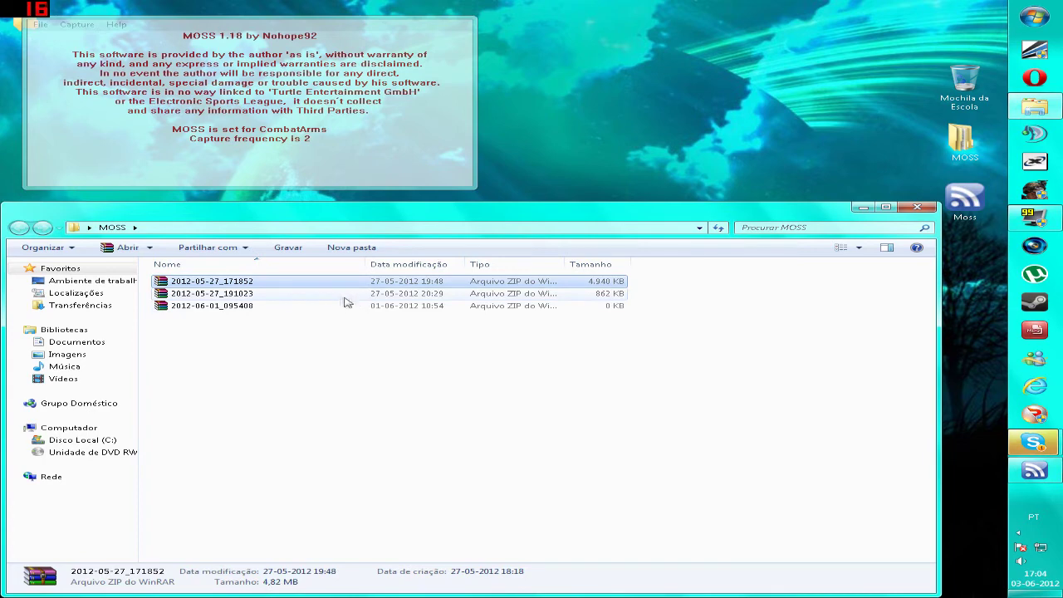
double_click(339, 294)
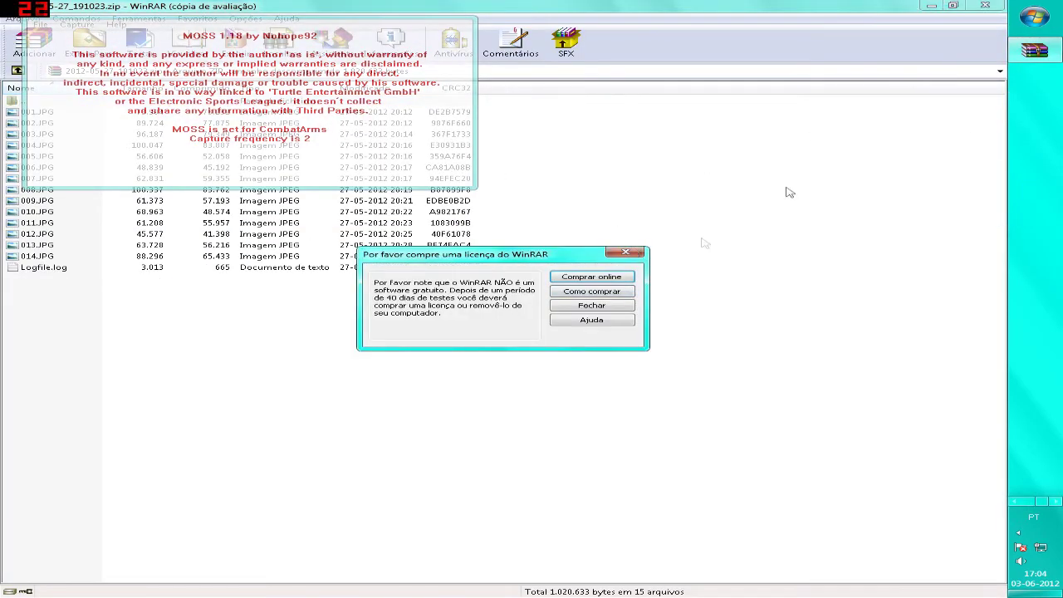
click(625, 252)
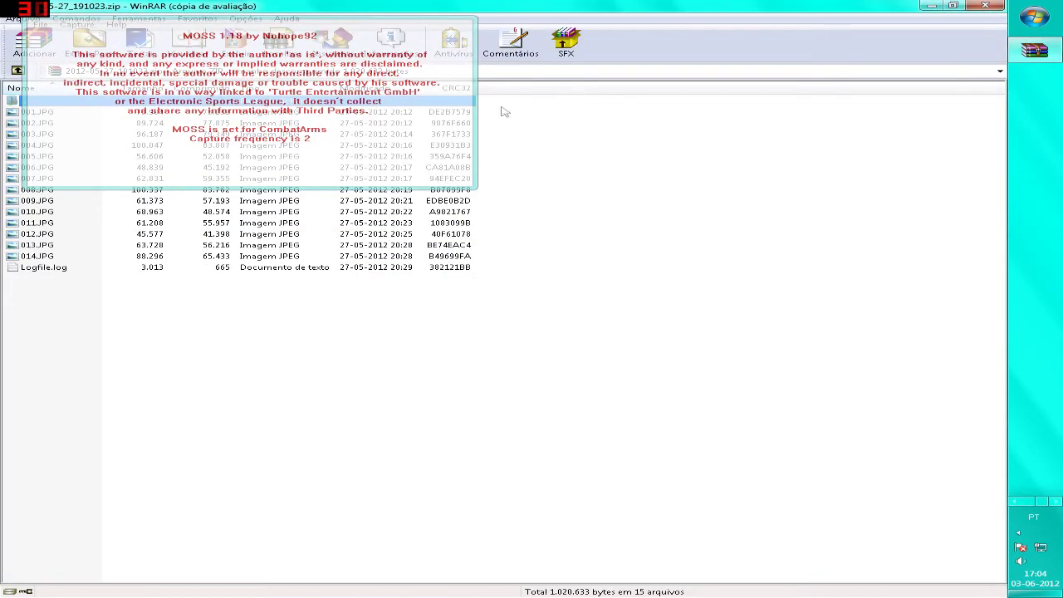
click(986, 8)
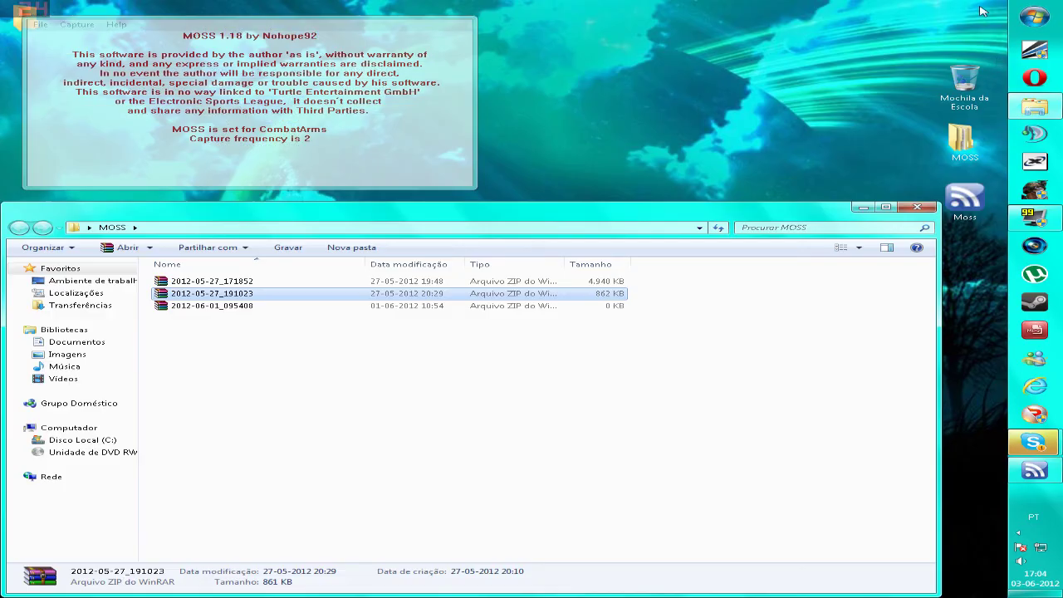
Step: Close the MOSS application and the MOSS folder window
right_click(1049, 474)
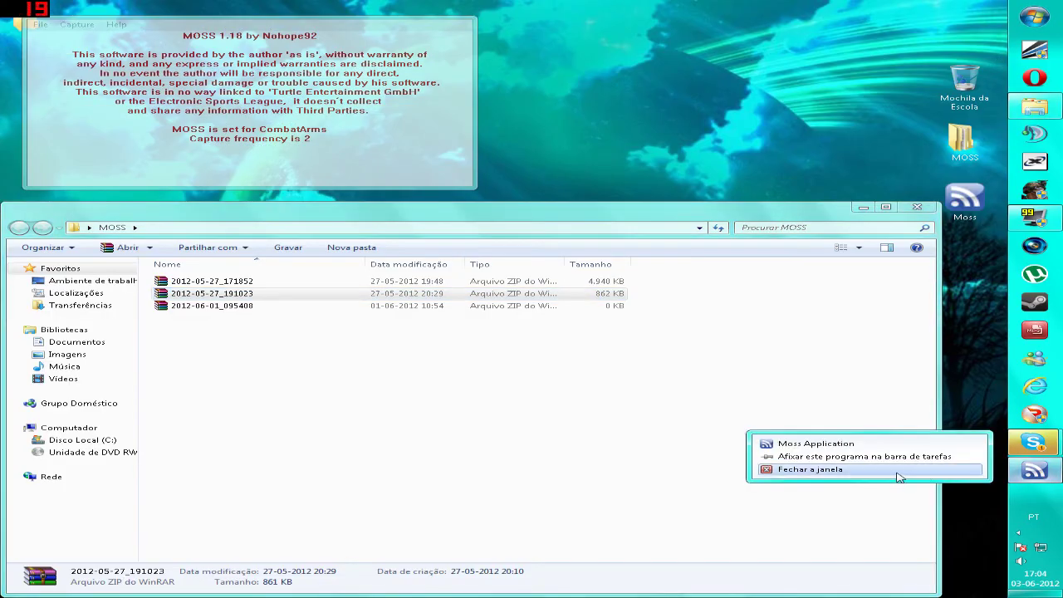
click(903, 475)
click(773, 457)
click(917, 207)
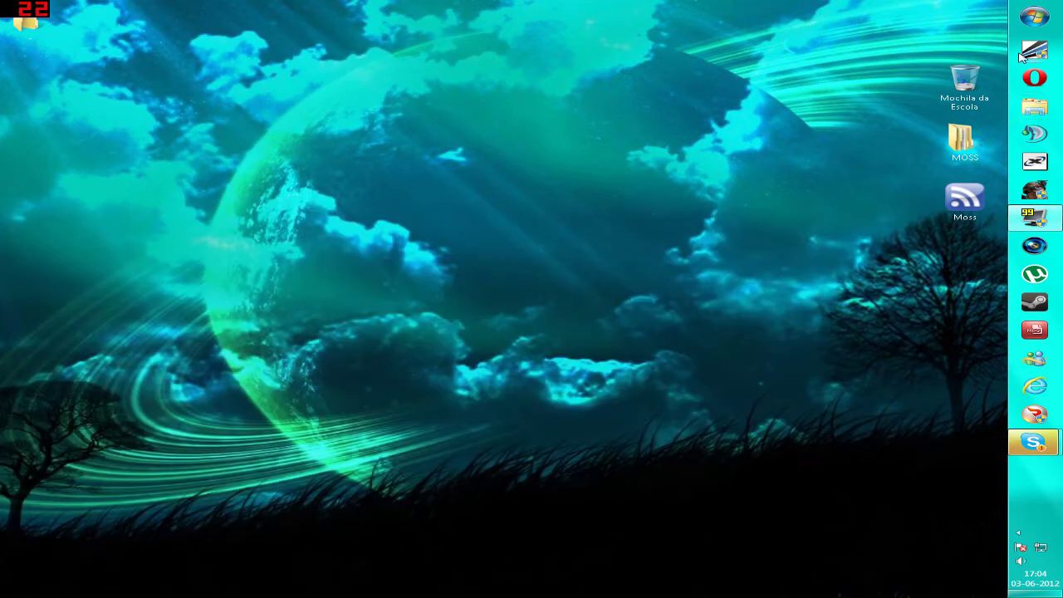
Step: Reopen ESL Wire and start adding a file to the media upload of the listed Combat Arms match
click(1022, 53)
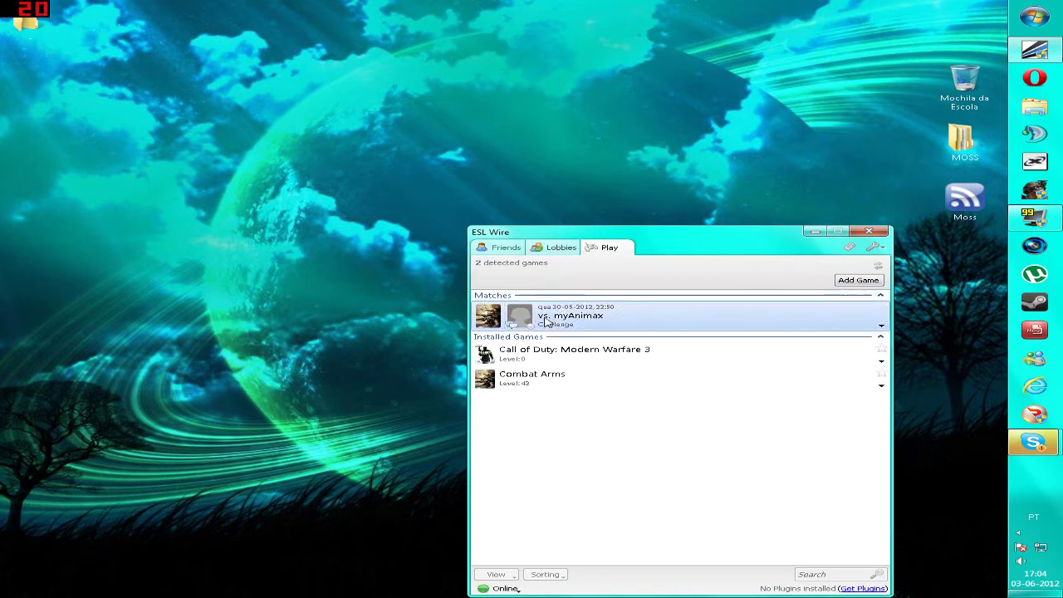
right_click(546, 322)
click(626, 356)
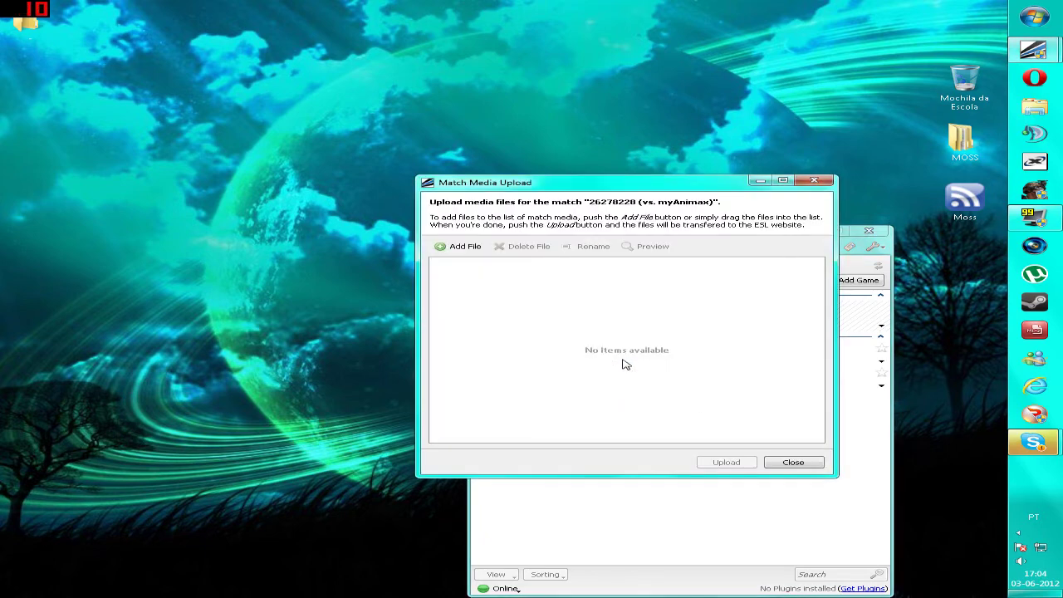
click(459, 246)
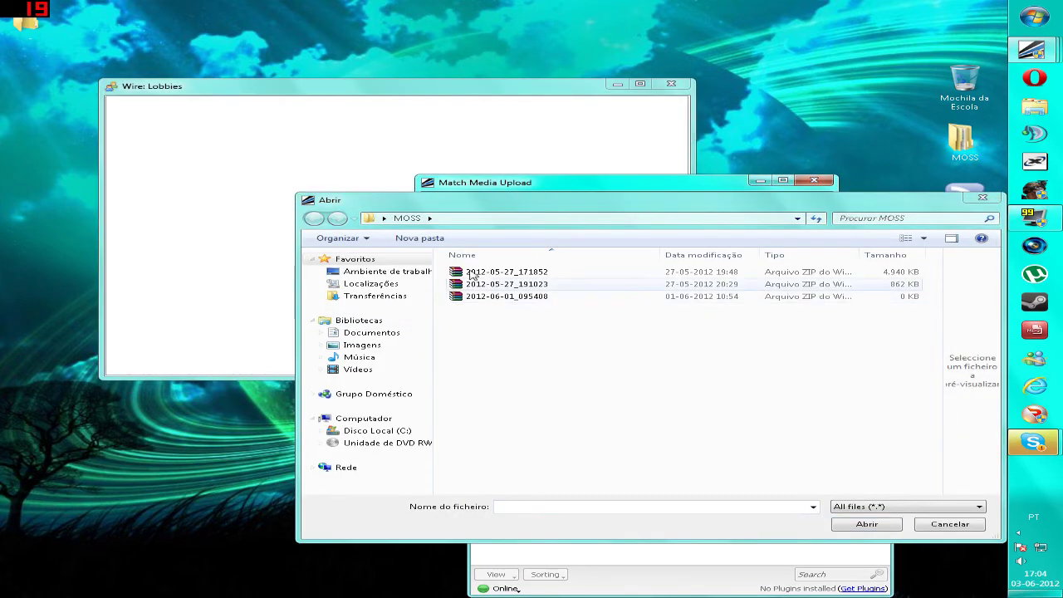
click(636, 112)
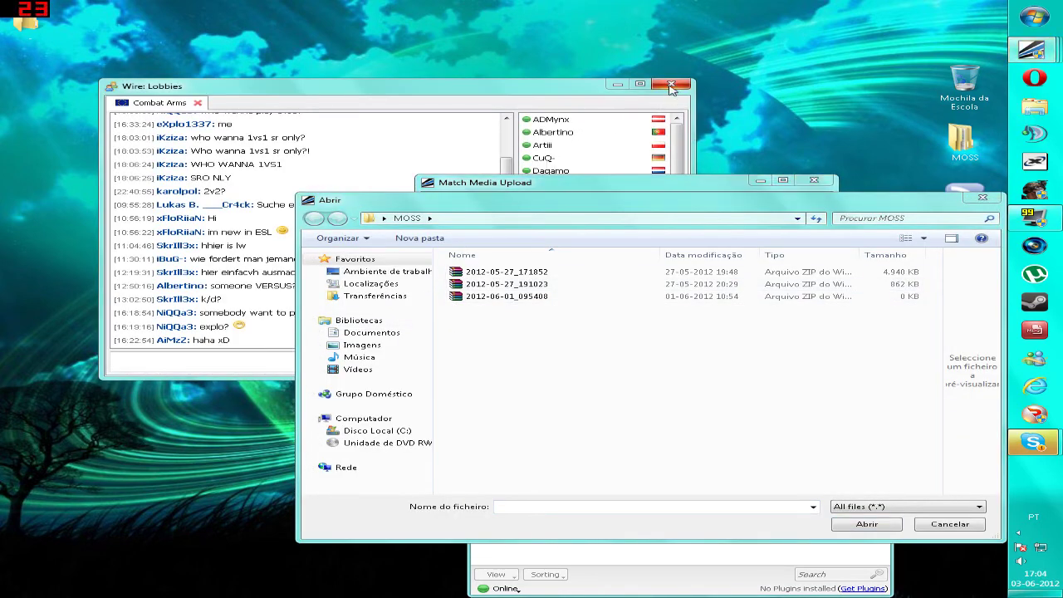
drag(602, 207, 542, 222)
click(482, 298)
click(487, 309)
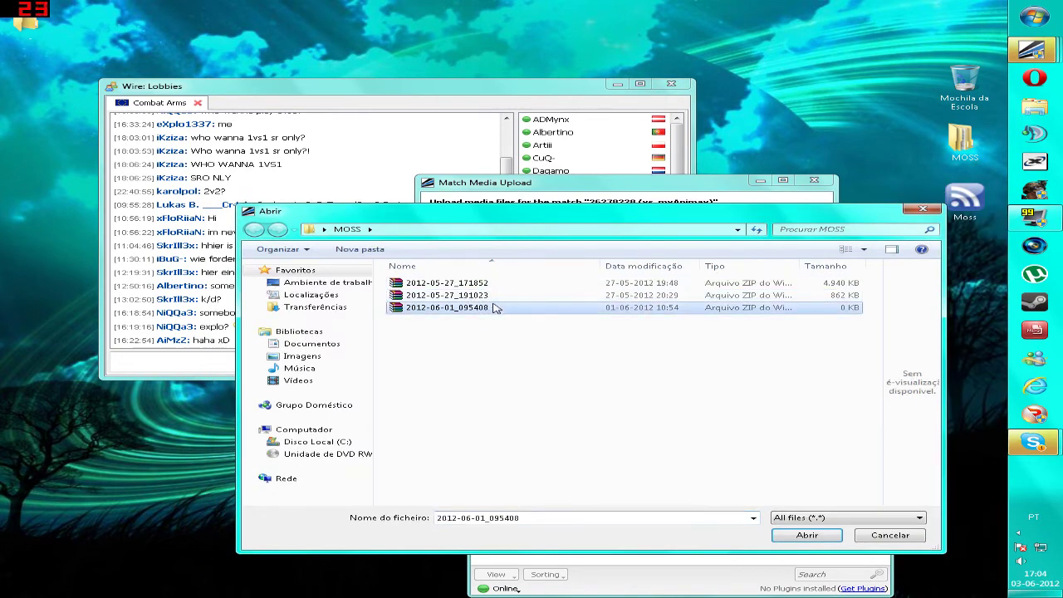
double_click(541, 523)
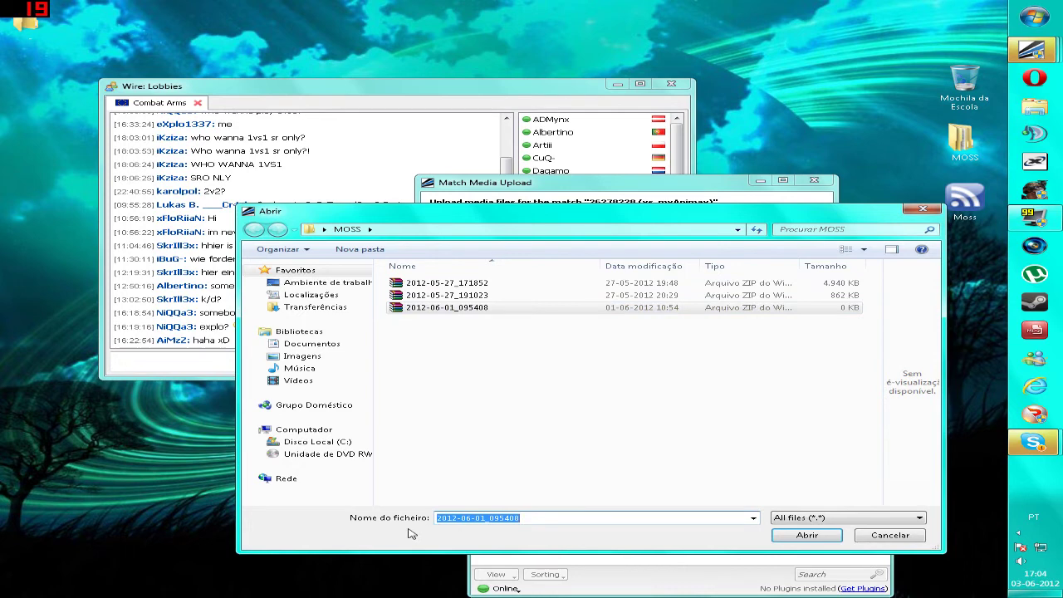
text(MOSS ZiiiNG)
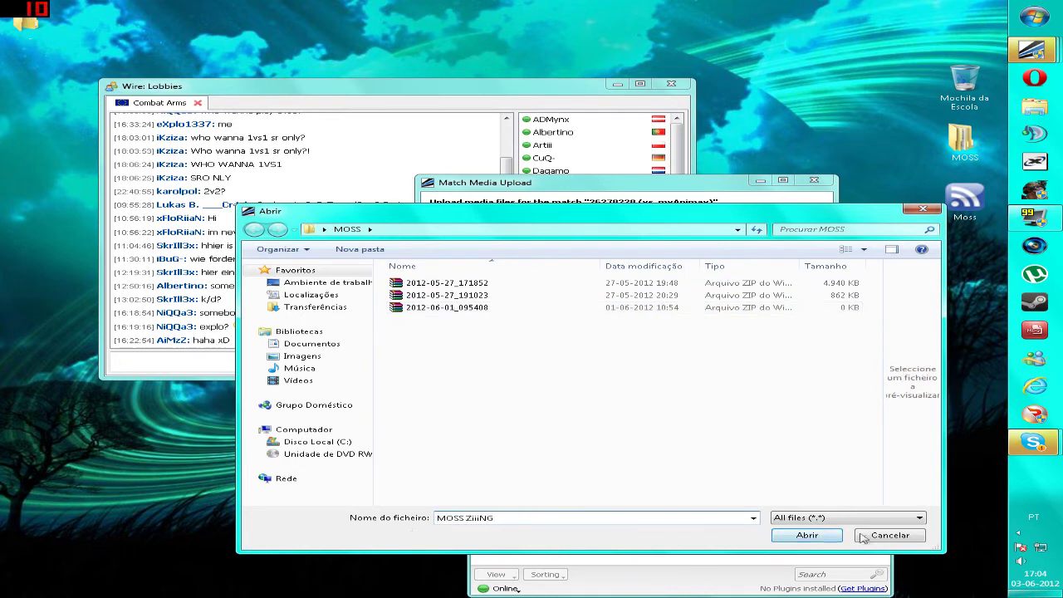
click(890, 536)
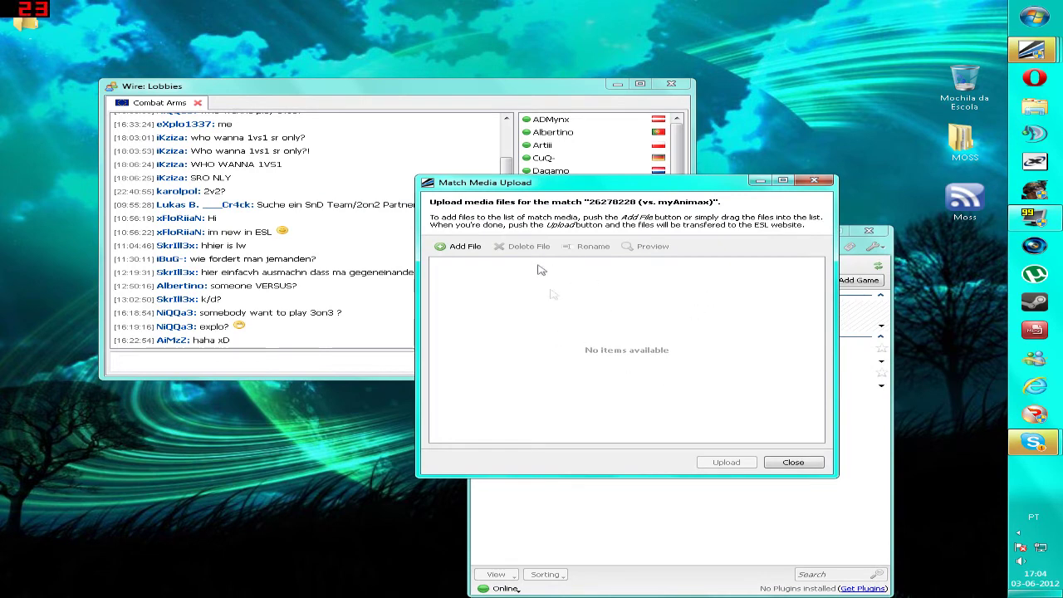
click(464, 249)
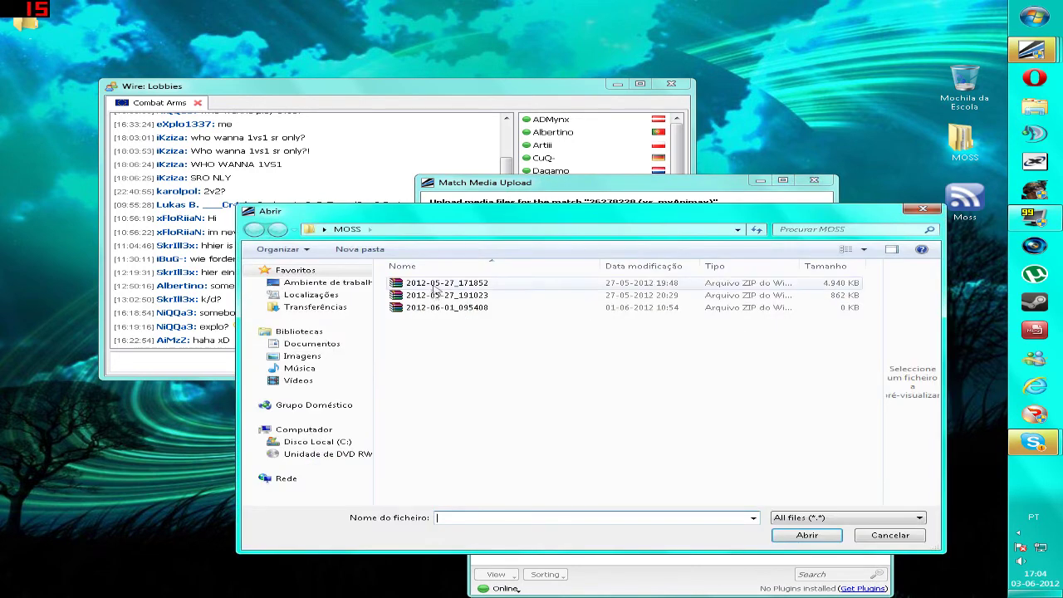
click(923, 209)
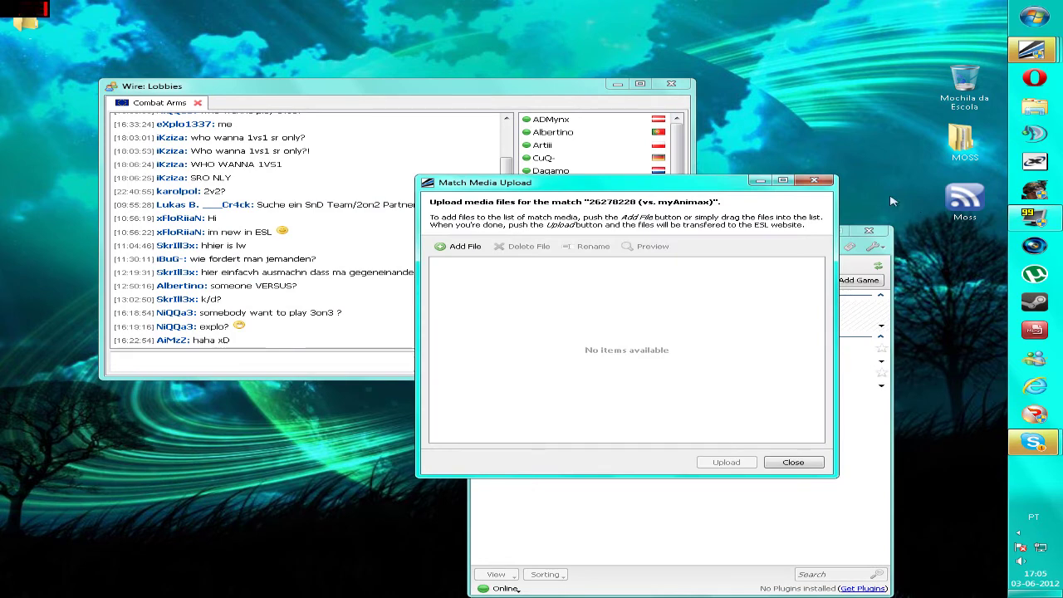
Step: Add the 2012-06-01_095408 archive to the match's media upload list and rename it as Round 1
click(453, 247)
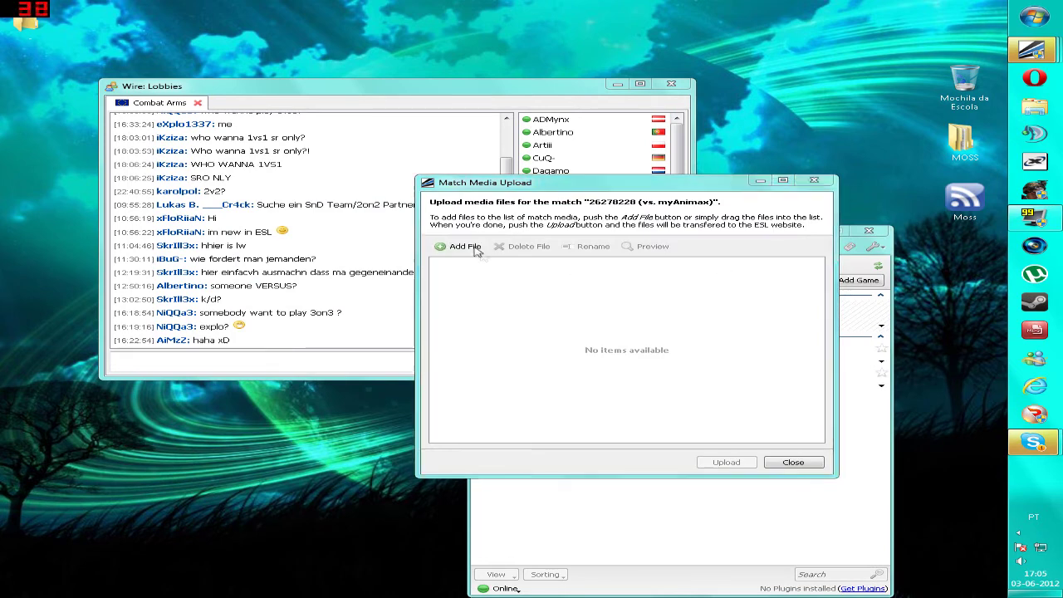
click(496, 307)
click(797, 535)
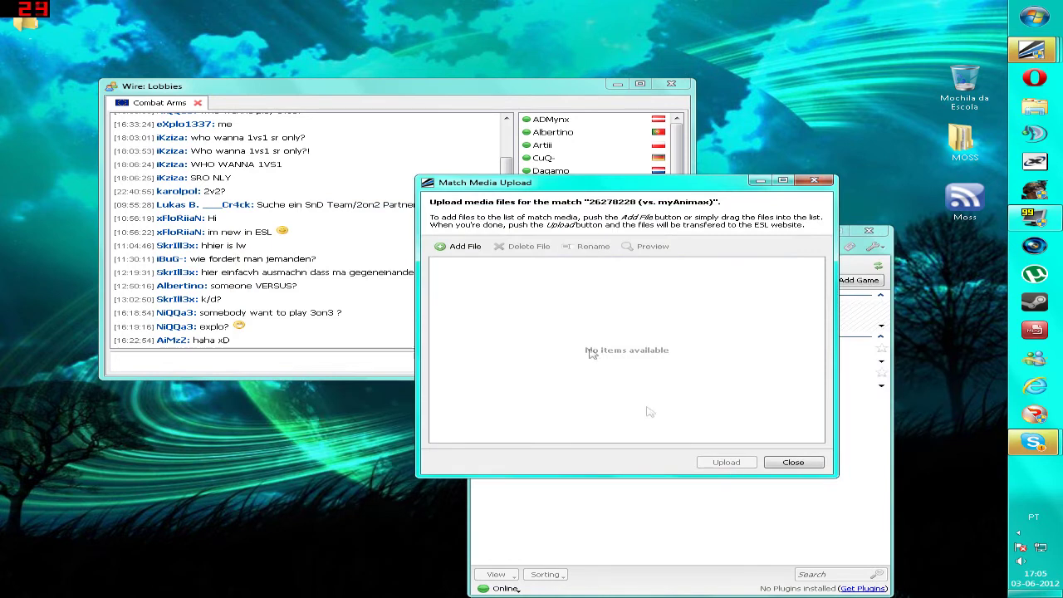
right_click(526, 279)
click(571, 300)
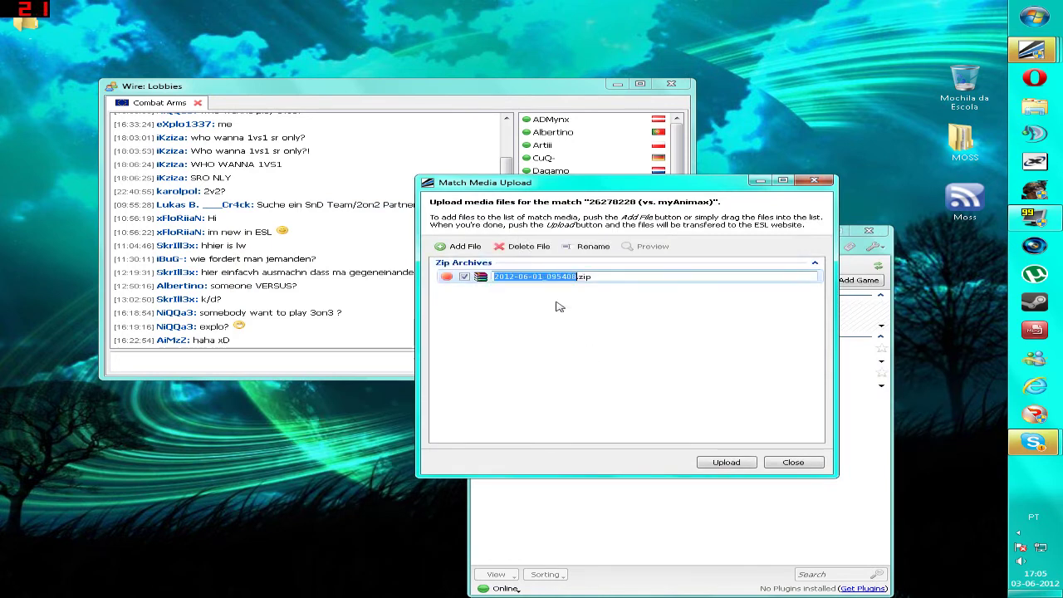
text(Aound 1)
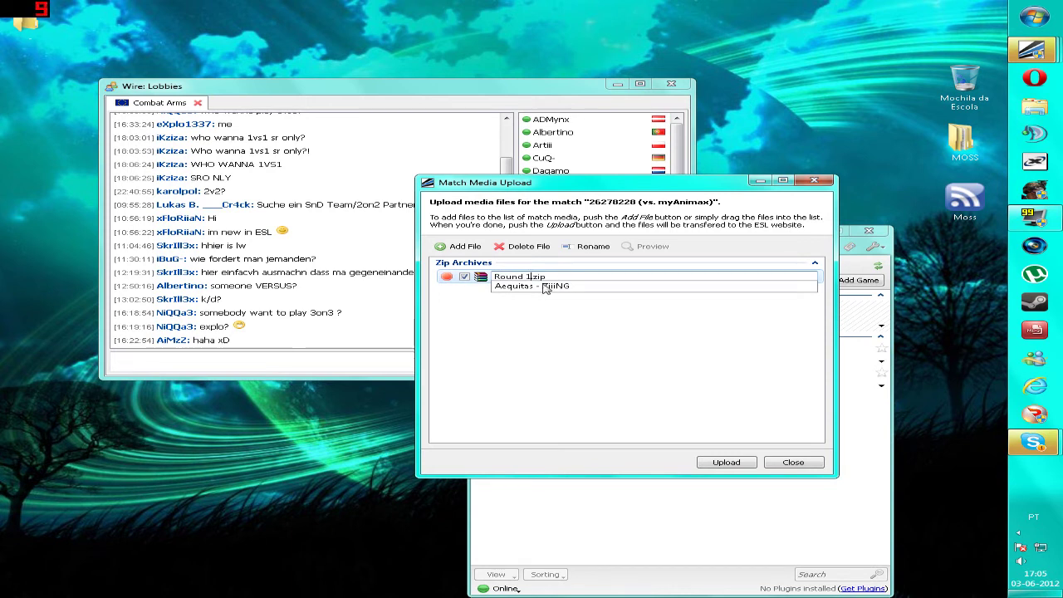
key(Return)
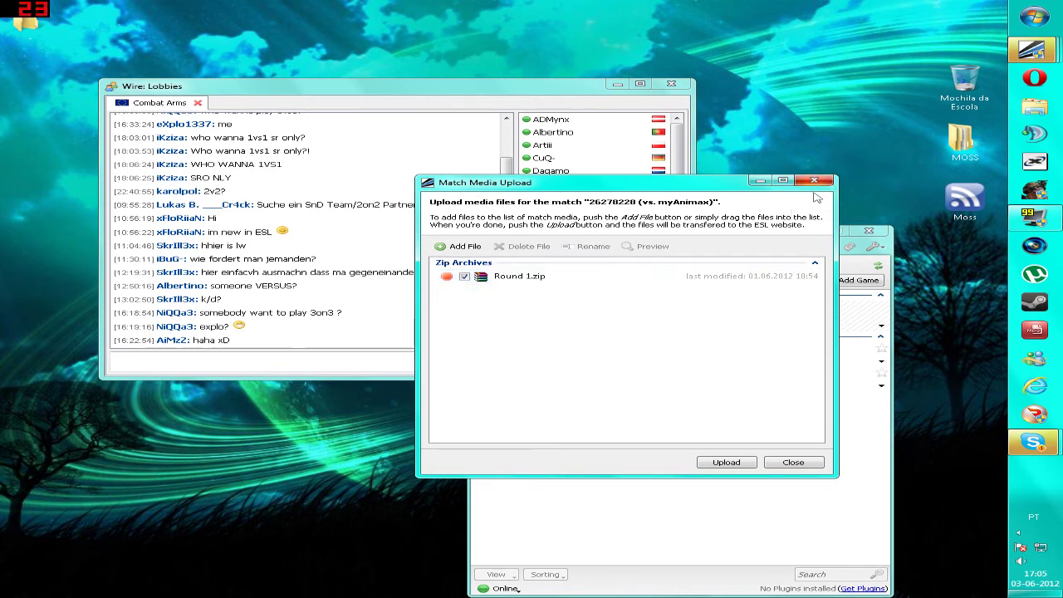
click(553, 275)
right_click(560, 278)
click(588, 298)
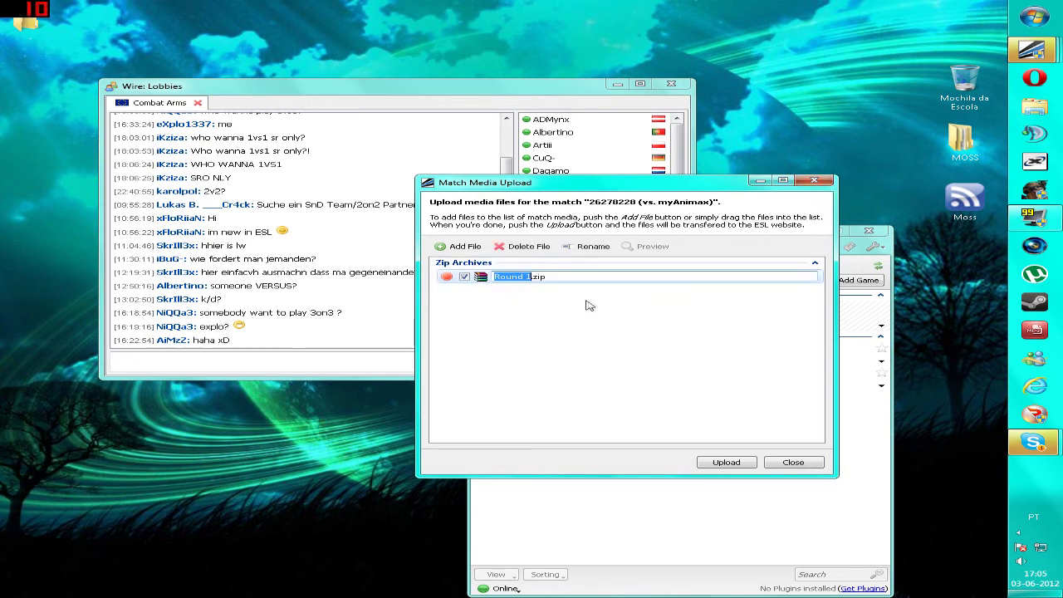
click(517, 246)
click(542, 312)
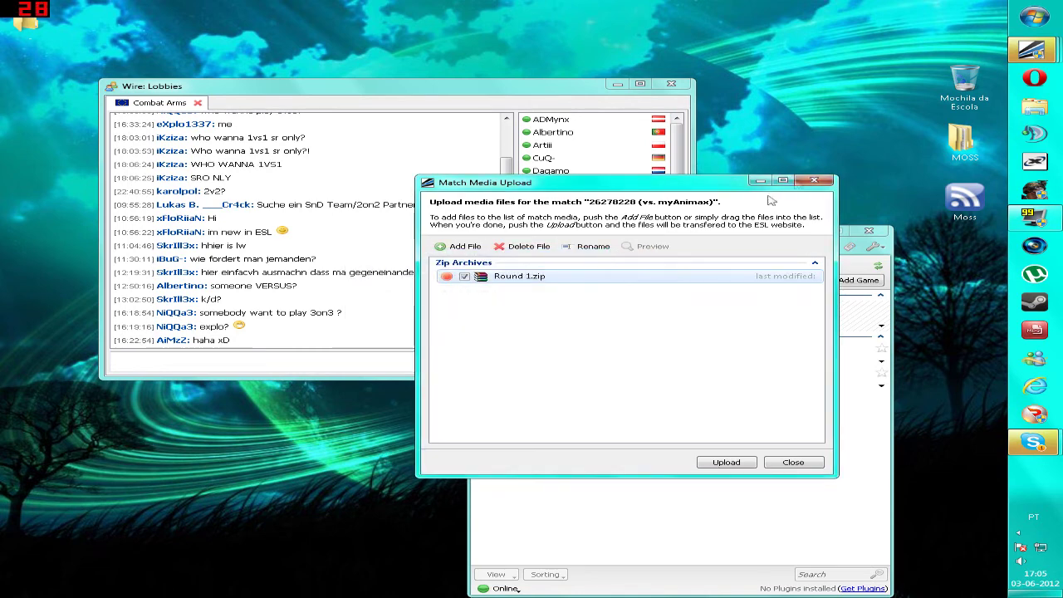
Step: Close the Match Media Upload window and the Lobbies window
click(814, 180)
click(671, 84)
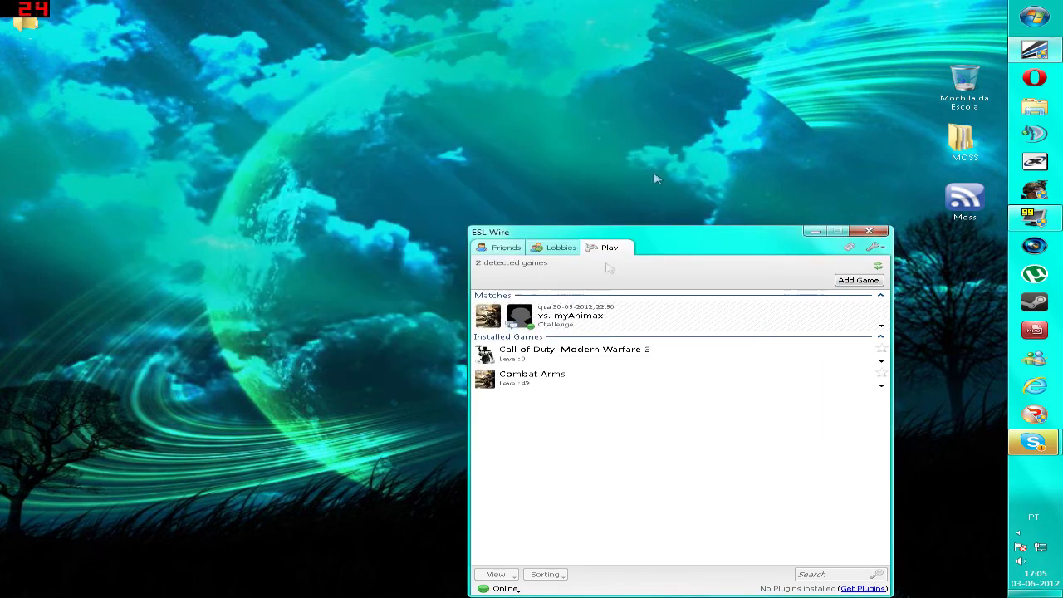
Step: View the ESL web page of the listed Combat Arms match, and close the browser
right_click(557, 314)
click(640, 391)
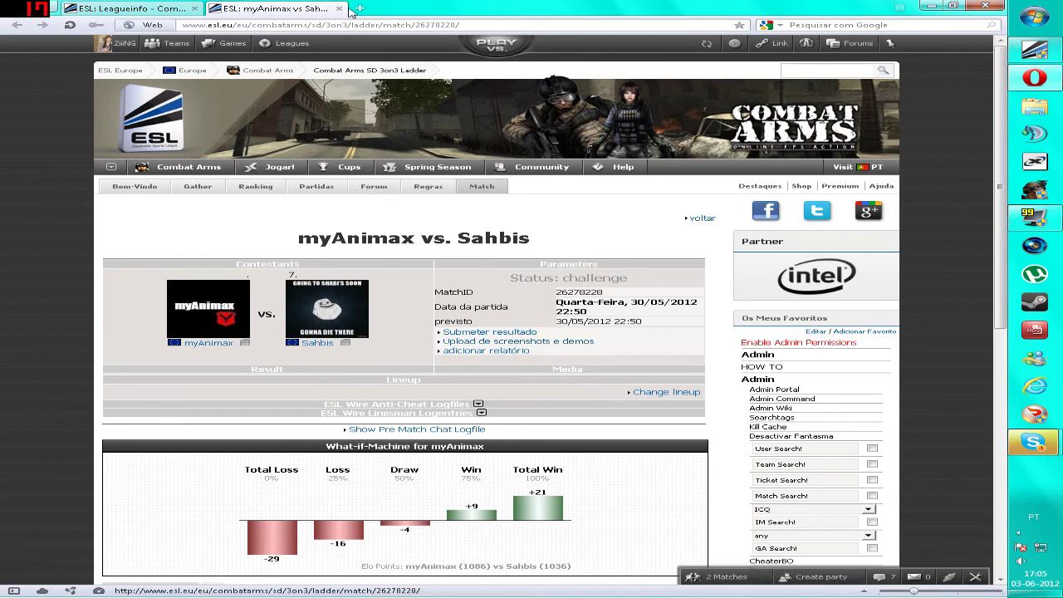
click(339, 8)
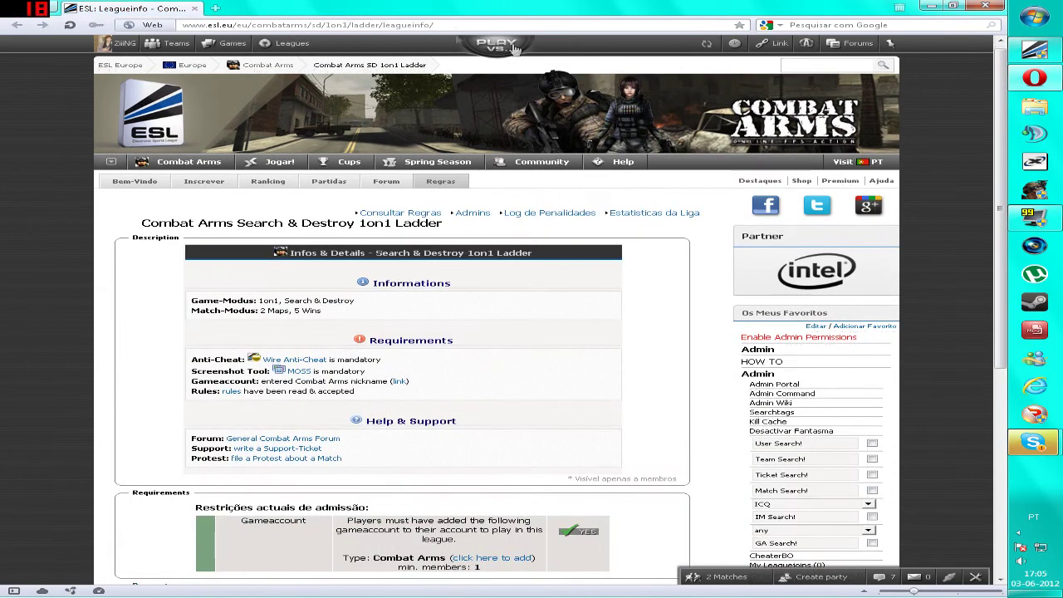
click(985, 7)
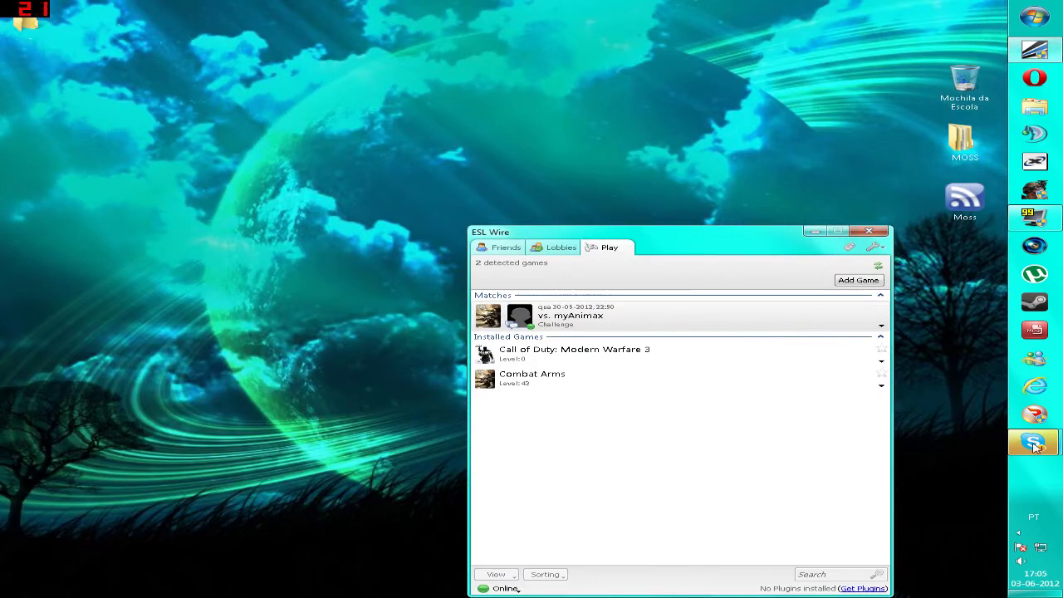
click(1019, 533)
click(945, 521)
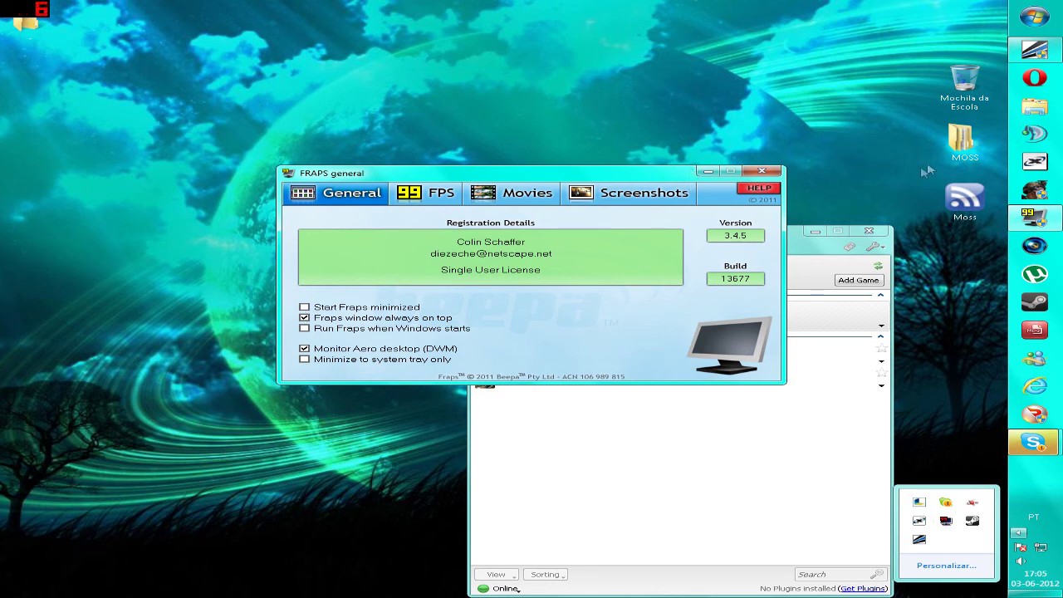
click(739, 178)
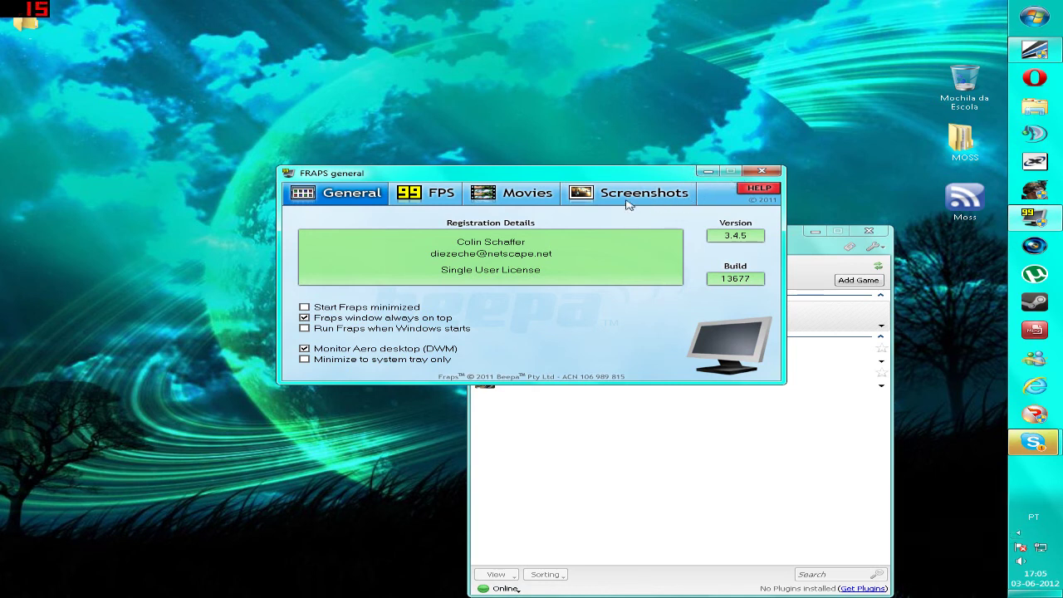